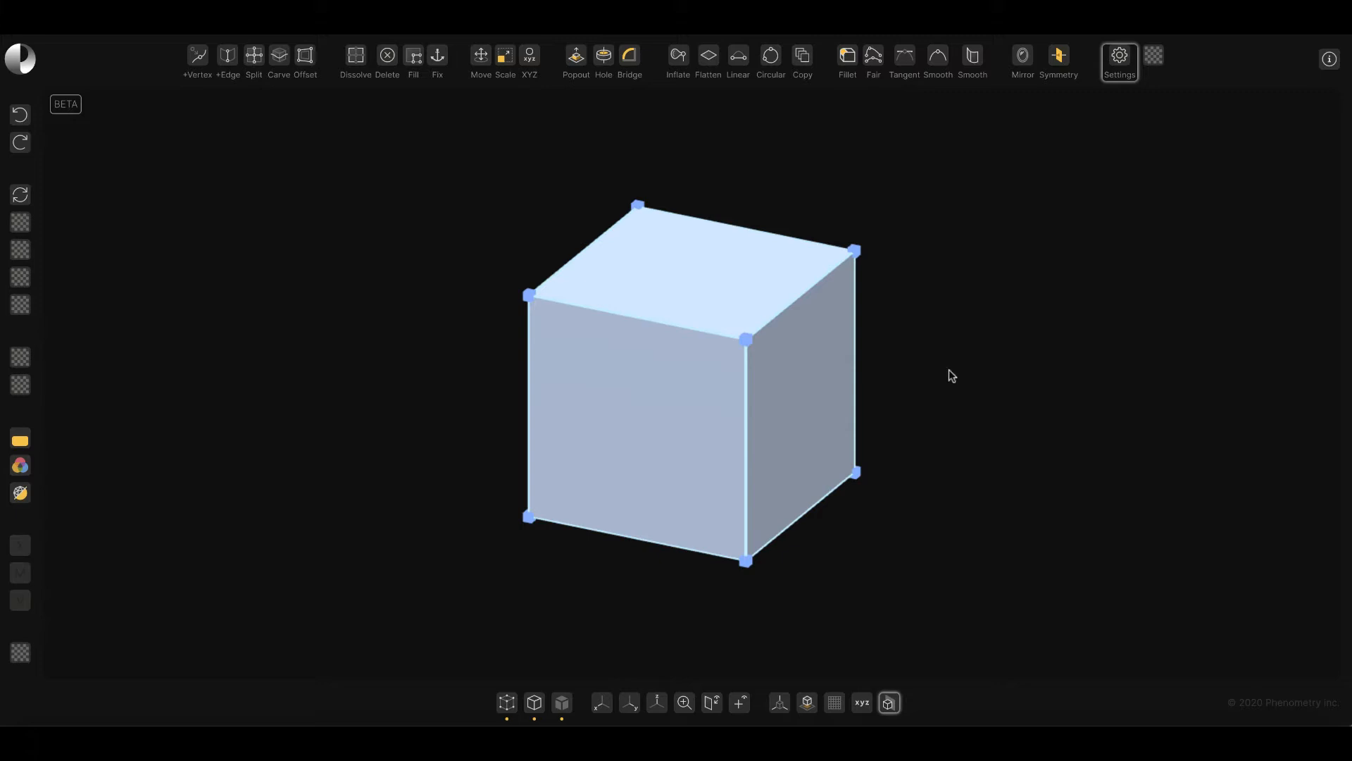
Show the grid and, after trying 50/m, 5/m and 10/m, set the grid size and snapping threshold to 20/m.
{"action": "left_click", "coordinate": [835, 703]}
{"action": "mouse_move", "coordinate": [921, 443]}
{"action": "left_mouse_down"}
{"action": "mouse_move", "coordinate": [935, 425]}
{"action": "mouse_move", "coordinate": [965, 425]}
{"action": "mouse_move", "coordinate": [919, 429]}
{"action": "left_mouse_up"}
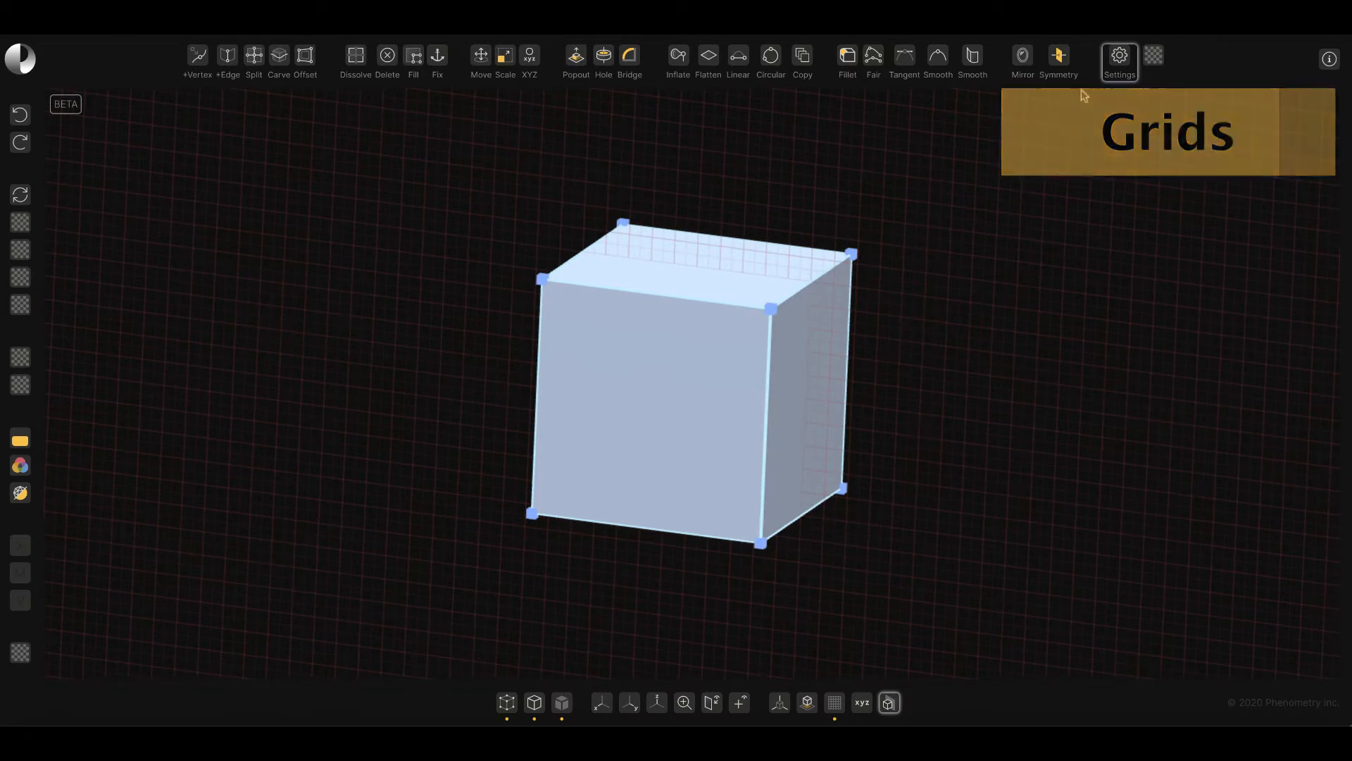
{"action": "left_click", "coordinate": [1120, 57]}
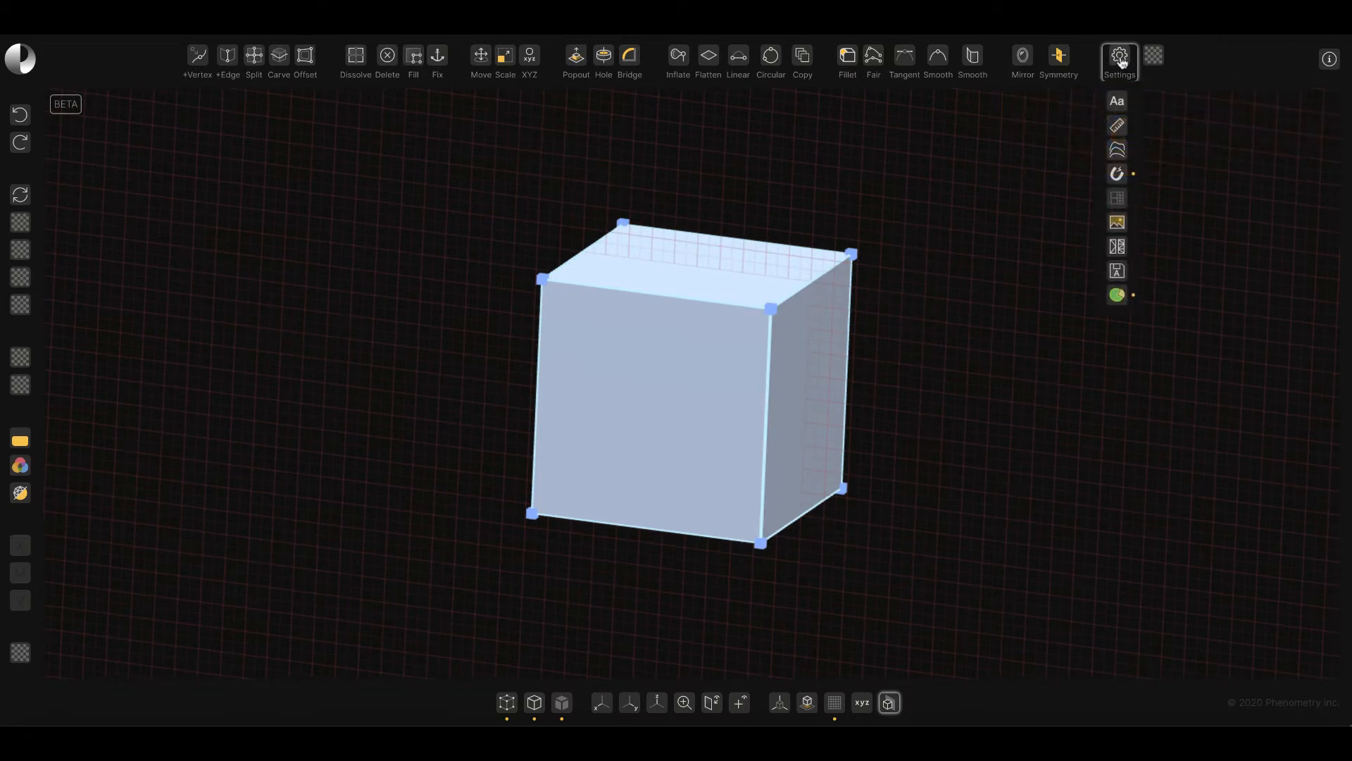
{"action": "left_click", "coordinate": [1117, 200]}
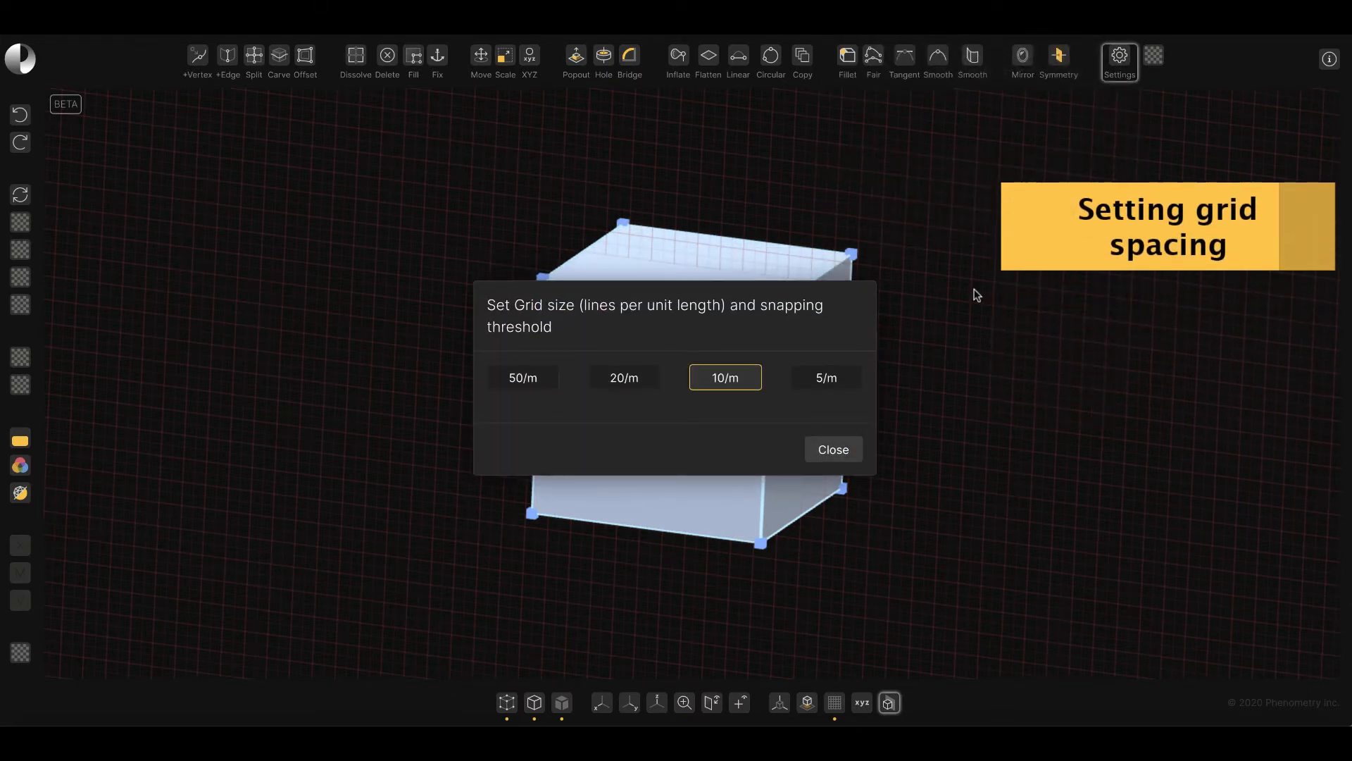
{"action": "left_click", "coordinate": [535, 382]}
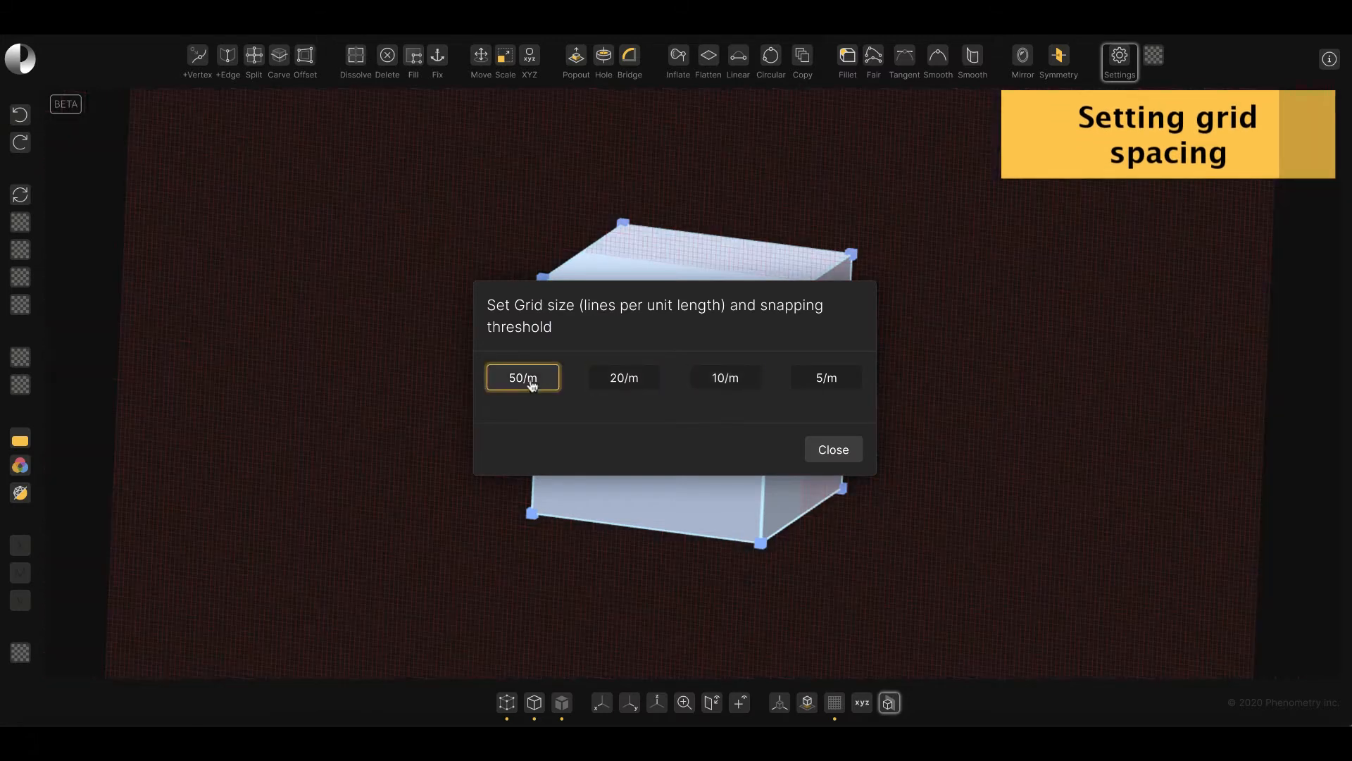
{"action": "left_click", "coordinate": [823, 380]}
{"action": "left_click", "coordinate": [733, 378]}
{"action": "left_click", "coordinate": [634, 380]}
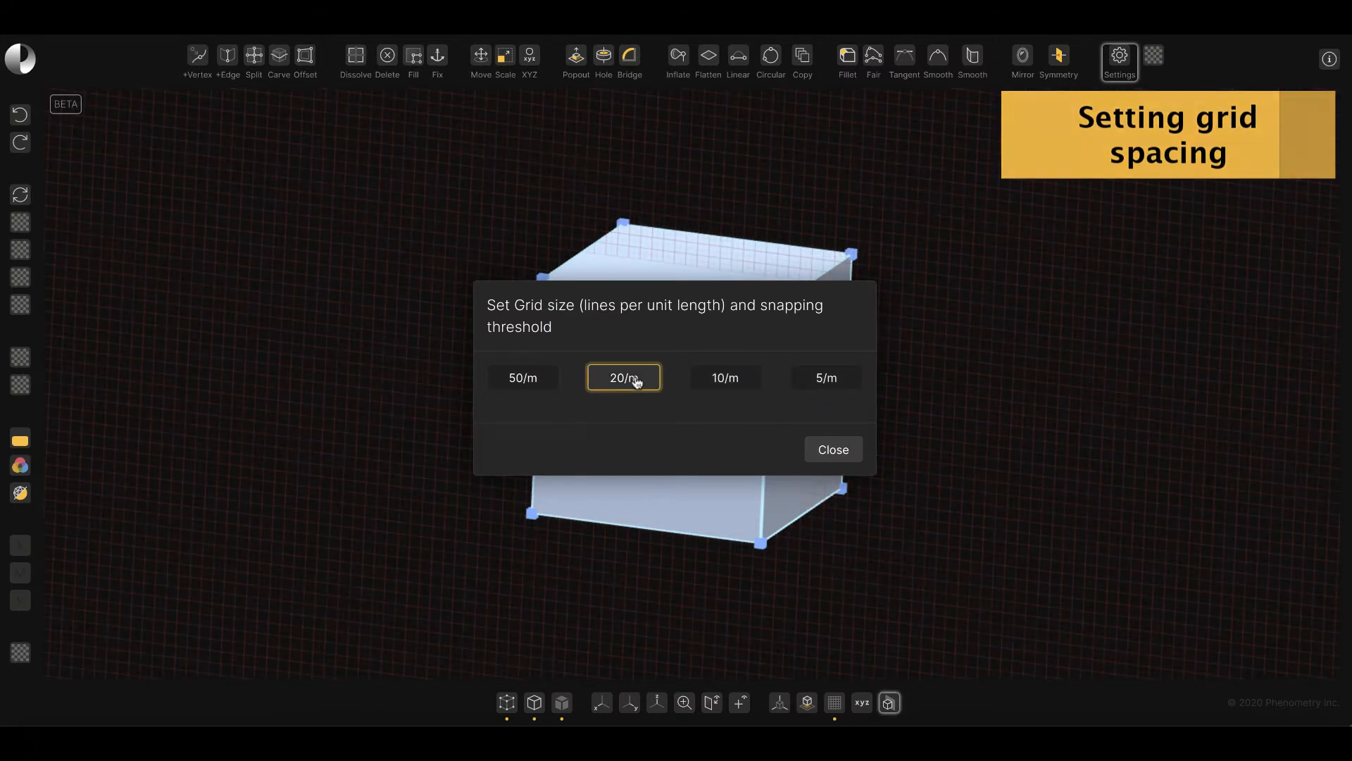
{"action": "left_click", "coordinate": [831, 449]}
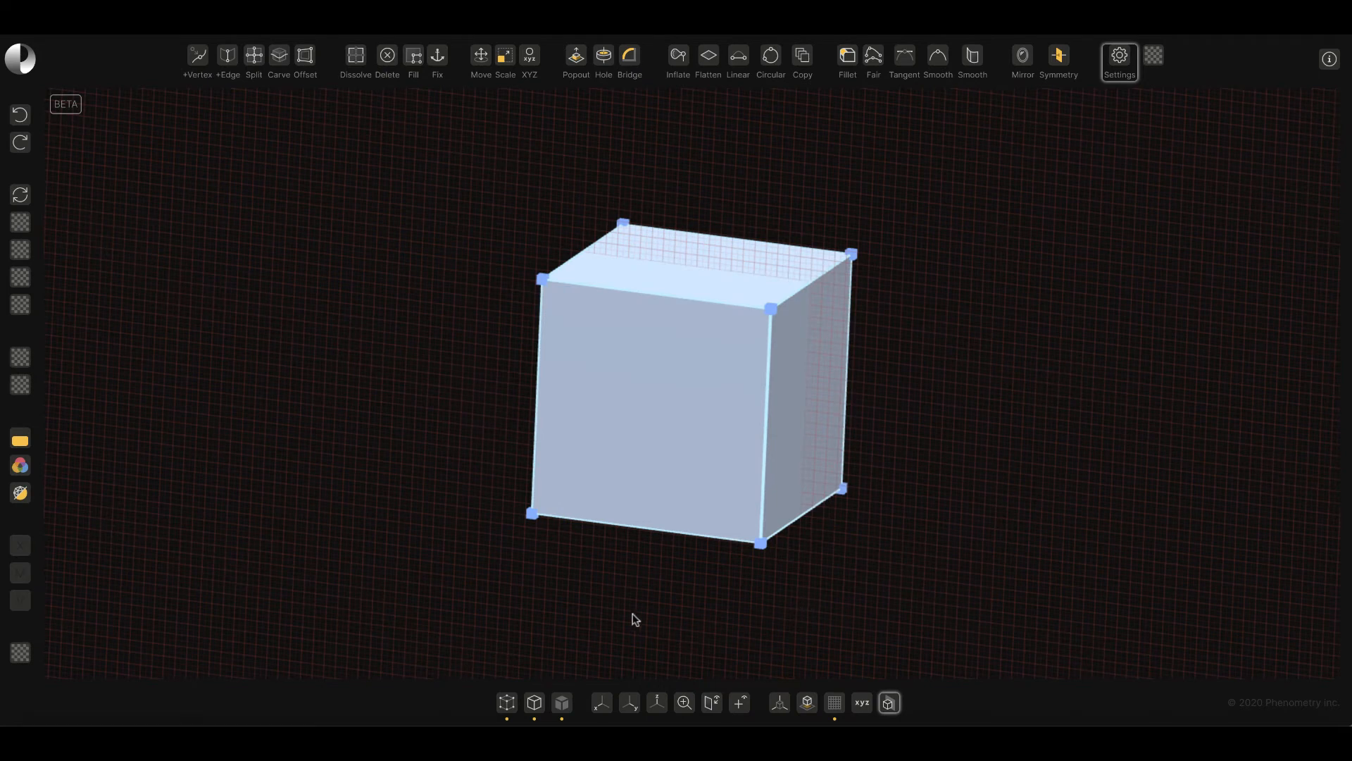
View the cube and its grid down the X, Y and Z axes, finishing in the X-axis view.
{"action": "mouse_move", "coordinate": [620, 611]}
{"action": "left_mouse_down"}
{"action": "mouse_move", "coordinate": [587, 612]}
{"action": "mouse_move", "coordinate": [623, 621]}
{"action": "left_mouse_up"}
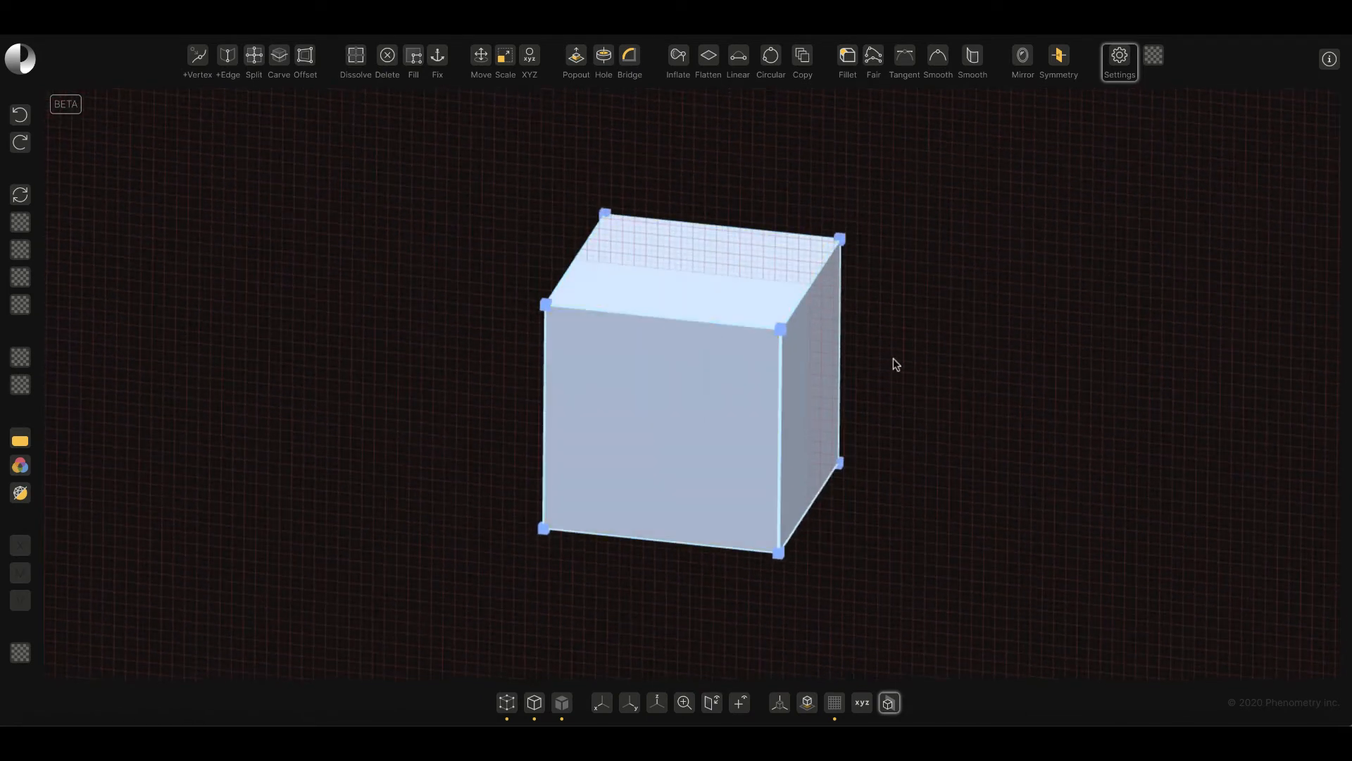
{"action": "left_click", "coordinate": [602, 702]}
{"action": "left_click", "coordinate": [622, 406]}
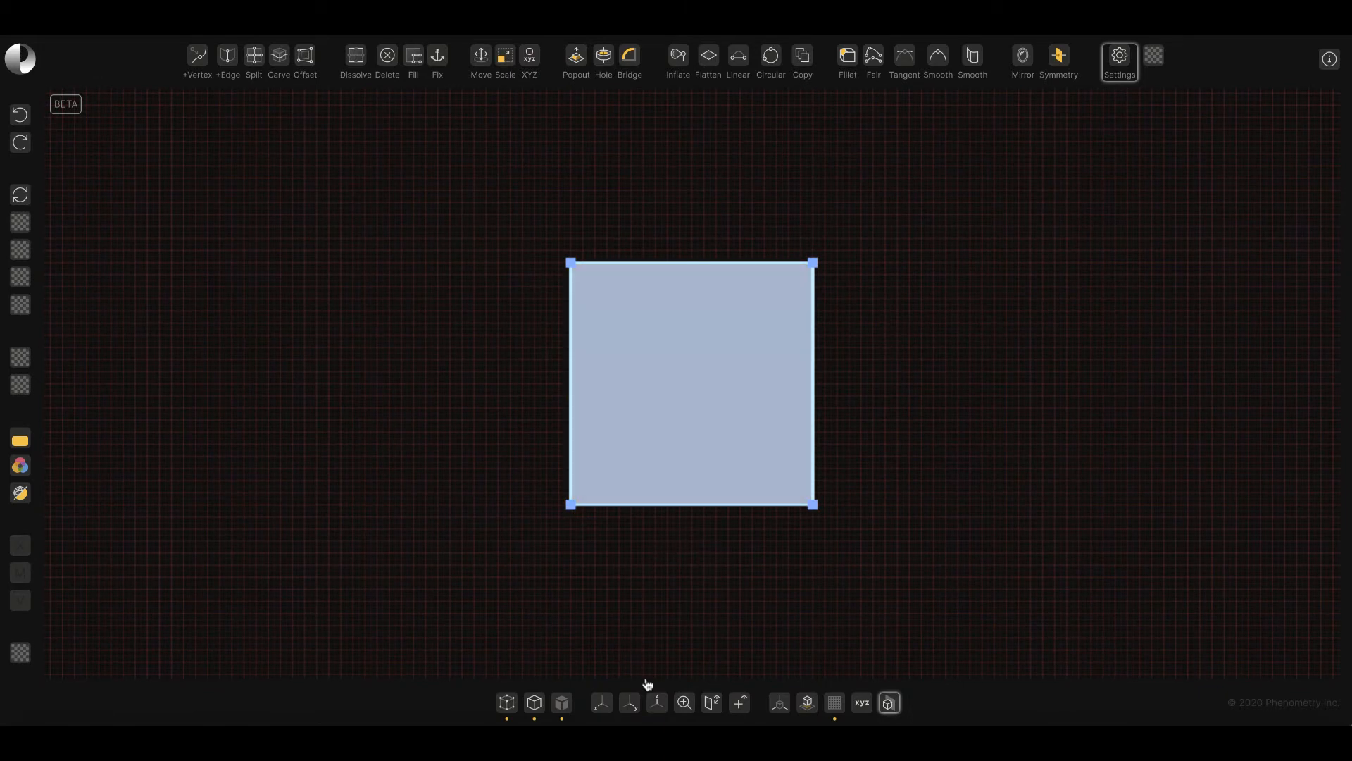
{"action": "left_click", "coordinate": [629, 713]}
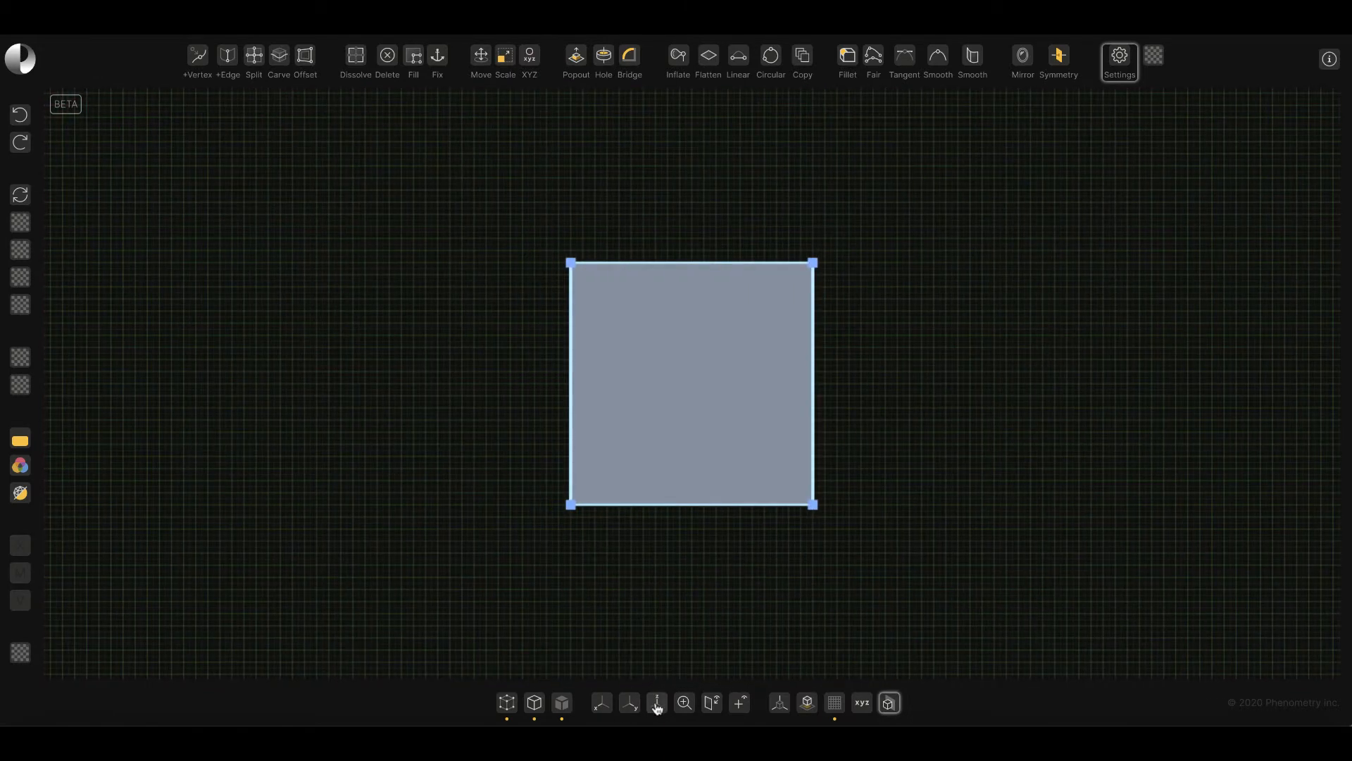
{"action": "left_click", "coordinate": [657, 702]}
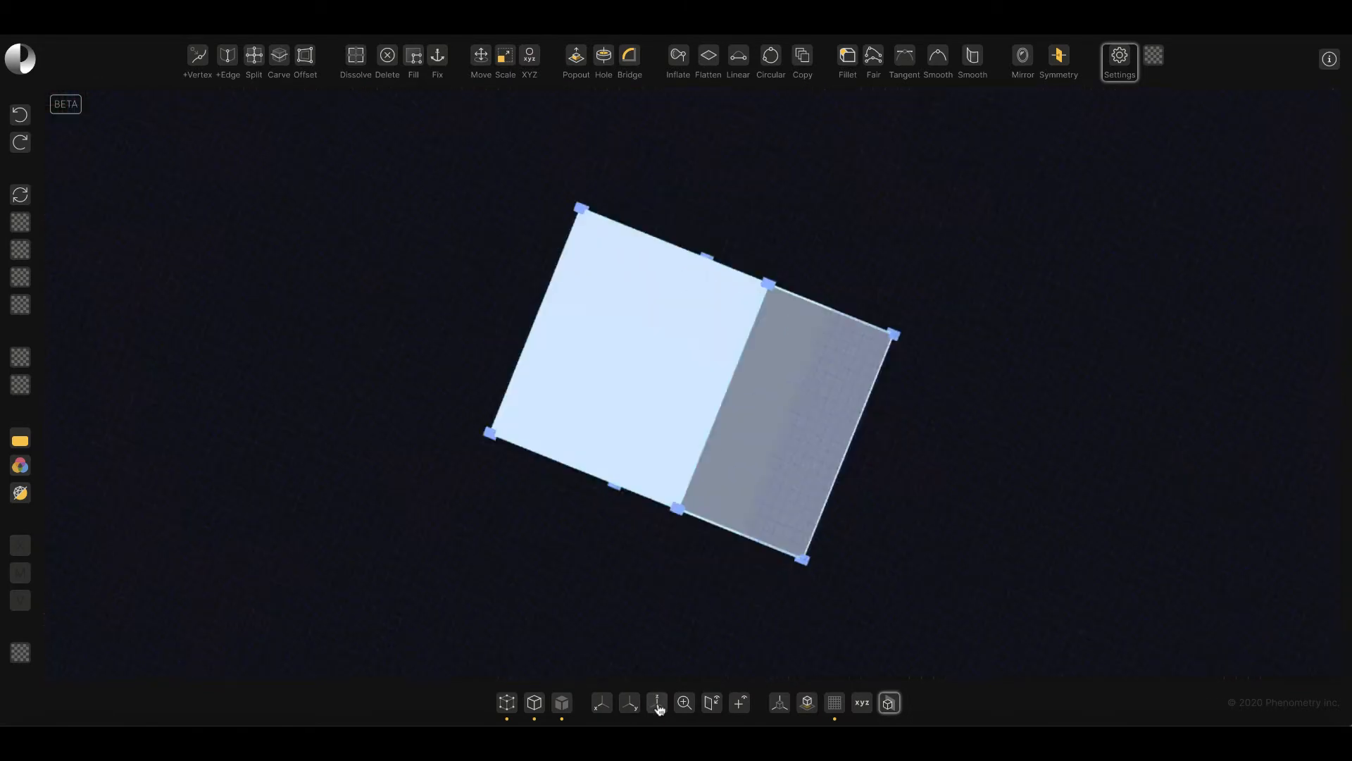
{"action": "left_click", "coordinate": [603, 703]}
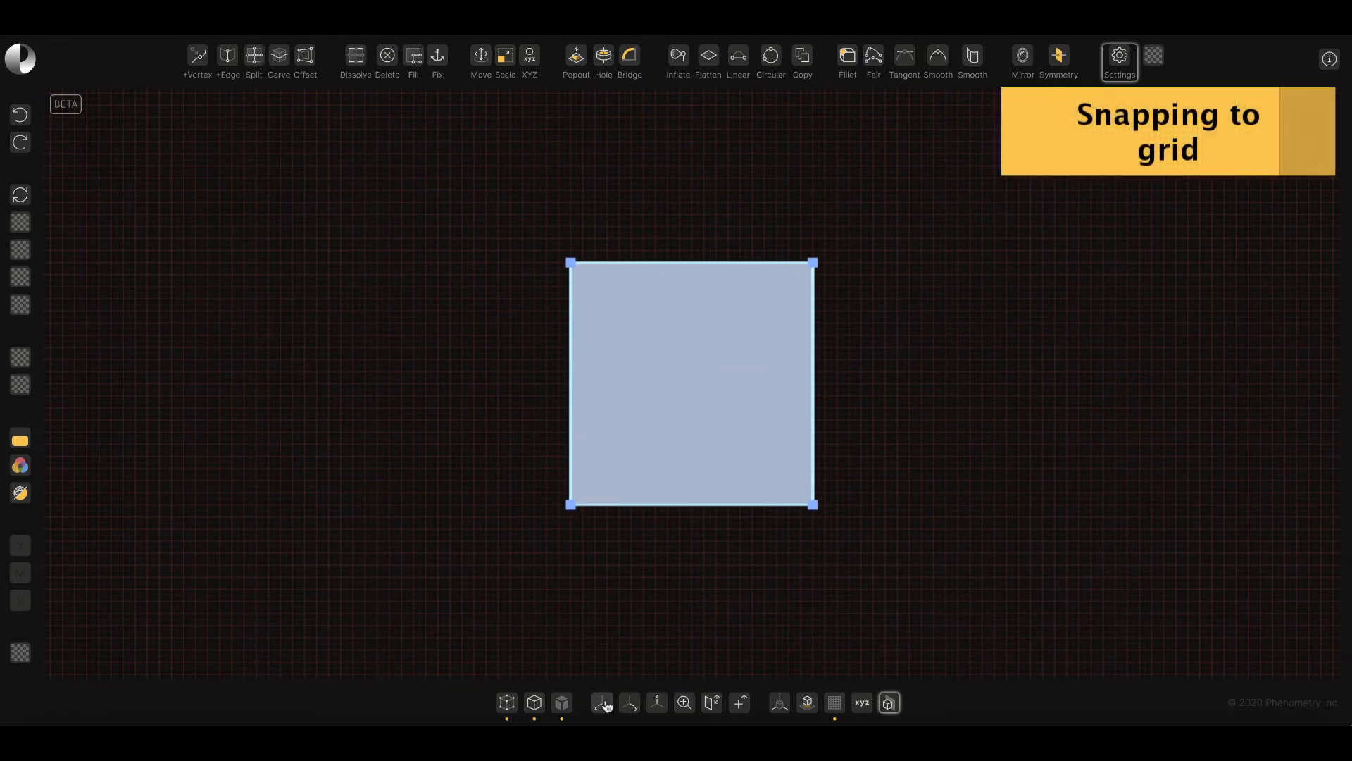
Try moving the cube's upper corner vertex and its front face in grid-snapped steps, ending at their original positions.
{"action": "left_click", "coordinate": [813, 264]}
{"action": "mouse_move", "coordinate": [812, 264]}
{"action": "left_mouse_down"}
{"action": "mouse_move", "coordinate": [885, 202]}
{"action": "mouse_move", "coordinate": [813, 264]}
{"action": "left_mouse_up"}
{"action": "left_click", "coordinate": [670, 404]}
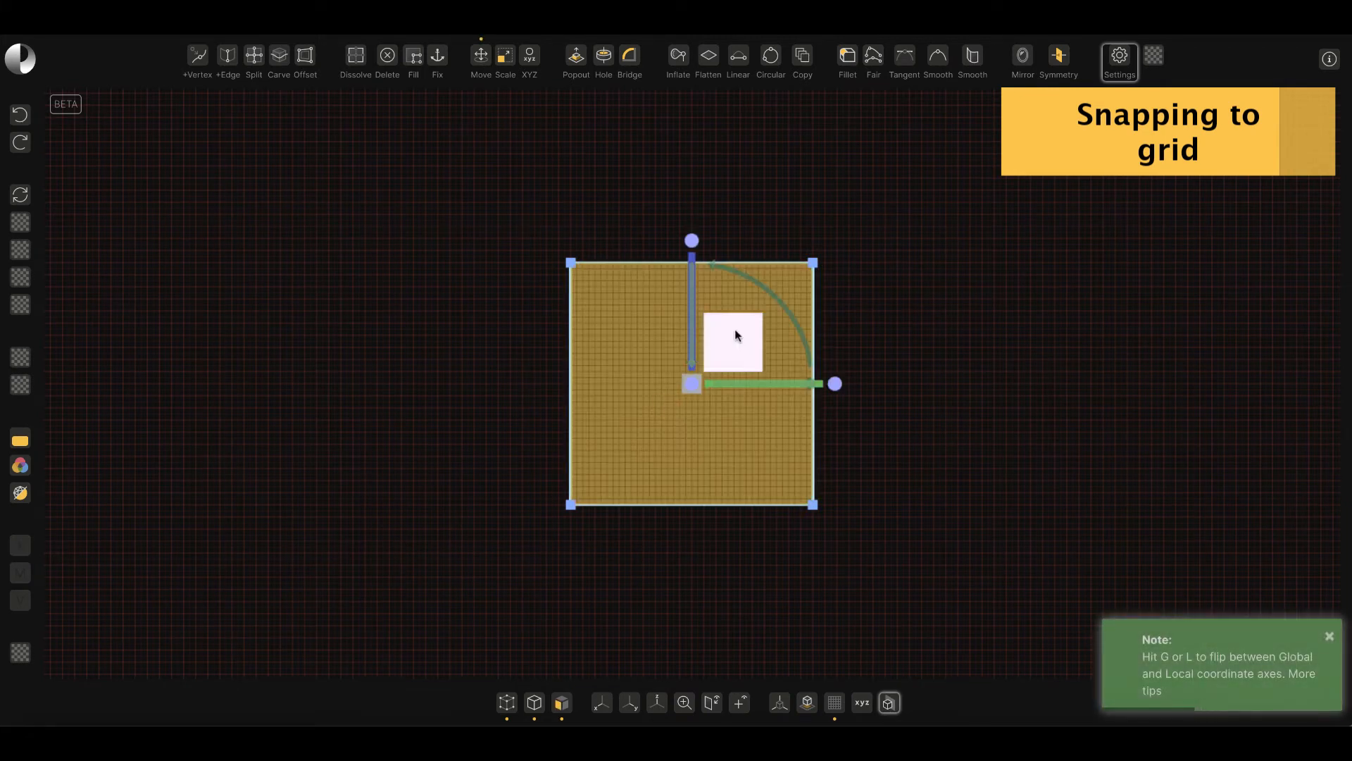
{"action": "mouse_move", "coordinate": [734, 336]}
{"action": "left_mouse_down"}
{"action": "mouse_move", "coordinate": [691, 365]}
{"action": "mouse_move", "coordinate": [665, 360]}
{"action": "mouse_move", "coordinate": [698, 336]}
{"action": "mouse_move", "coordinate": [715, 349]}
{"action": "mouse_move", "coordinate": [735, 332]}
{"action": "left_mouse_up"}
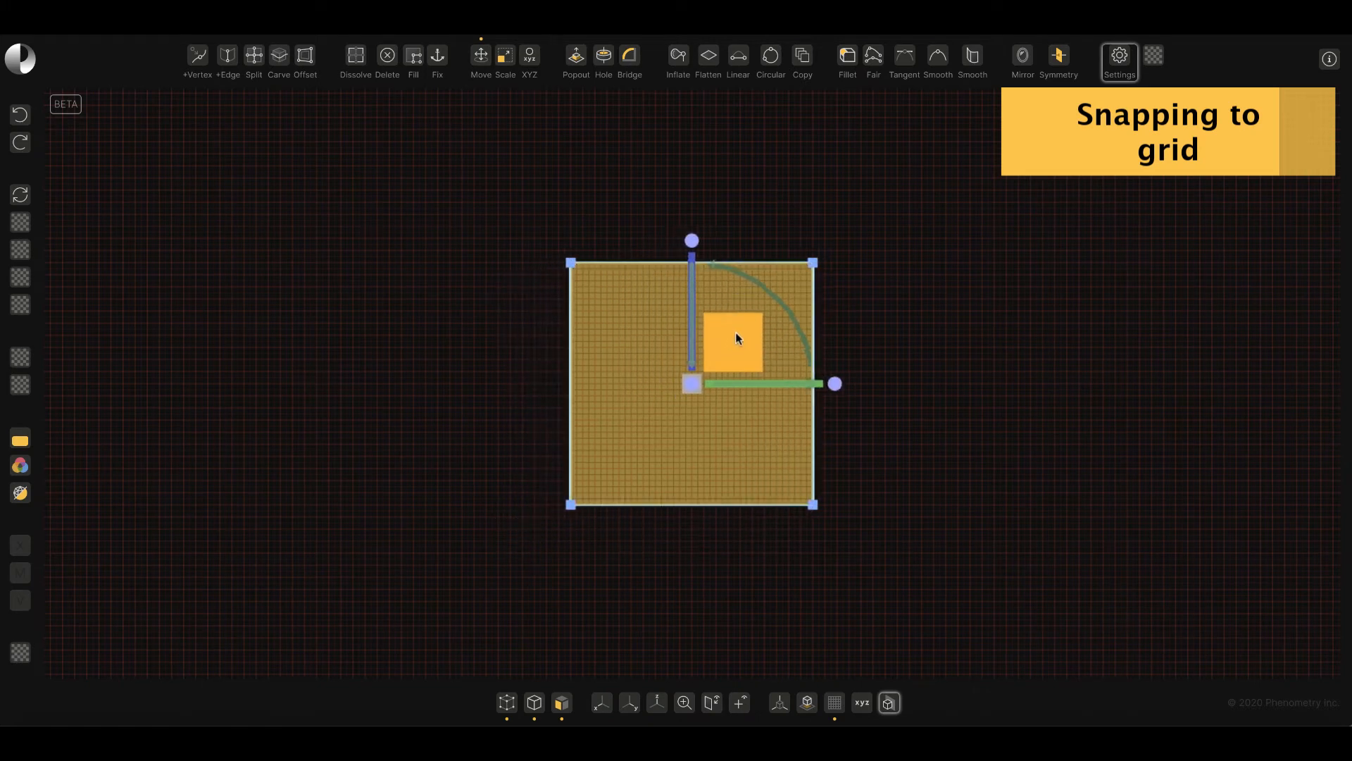
{"action": "left_click", "coordinate": [854, 458]}
Select the whole cube and, in the X-axis view, move it diagonally along the grid using its lower-left corner vertex as reference.
{"action": "left_click", "coordinate": [696, 432]}
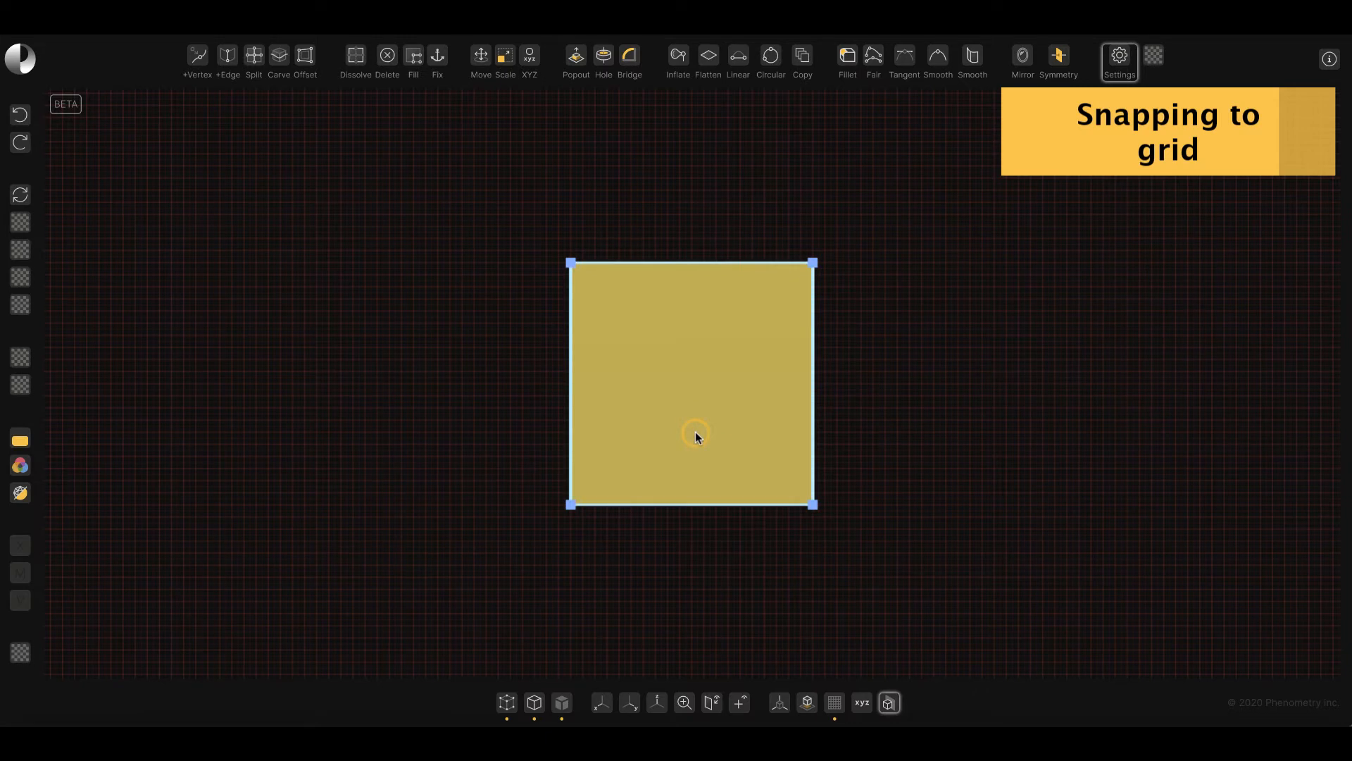
{"action": "left_click", "coordinate": [695, 432]}
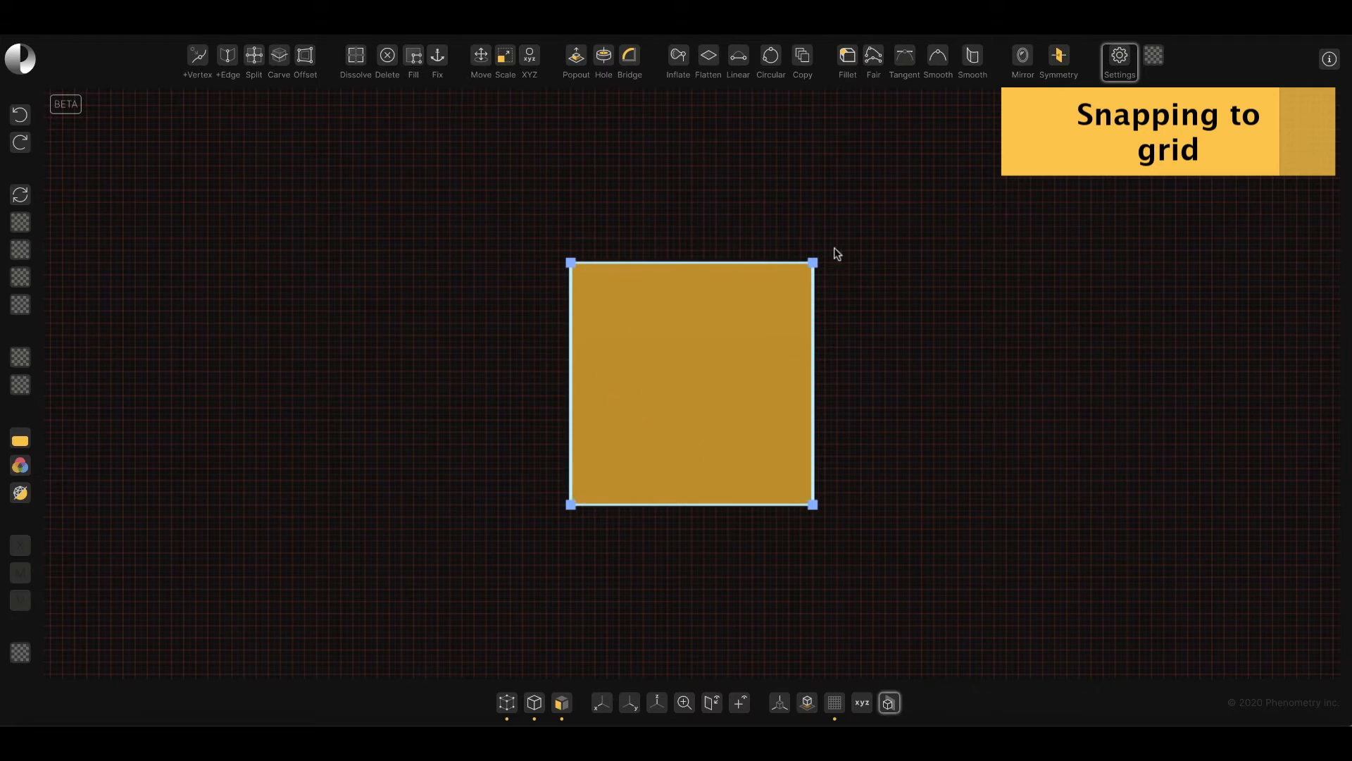
{"action": "middle_click_drag", "start_coordinate": [881, 373], "coordinate": [891, 355]}
{"action": "left_click", "coordinate": [602, 706]}
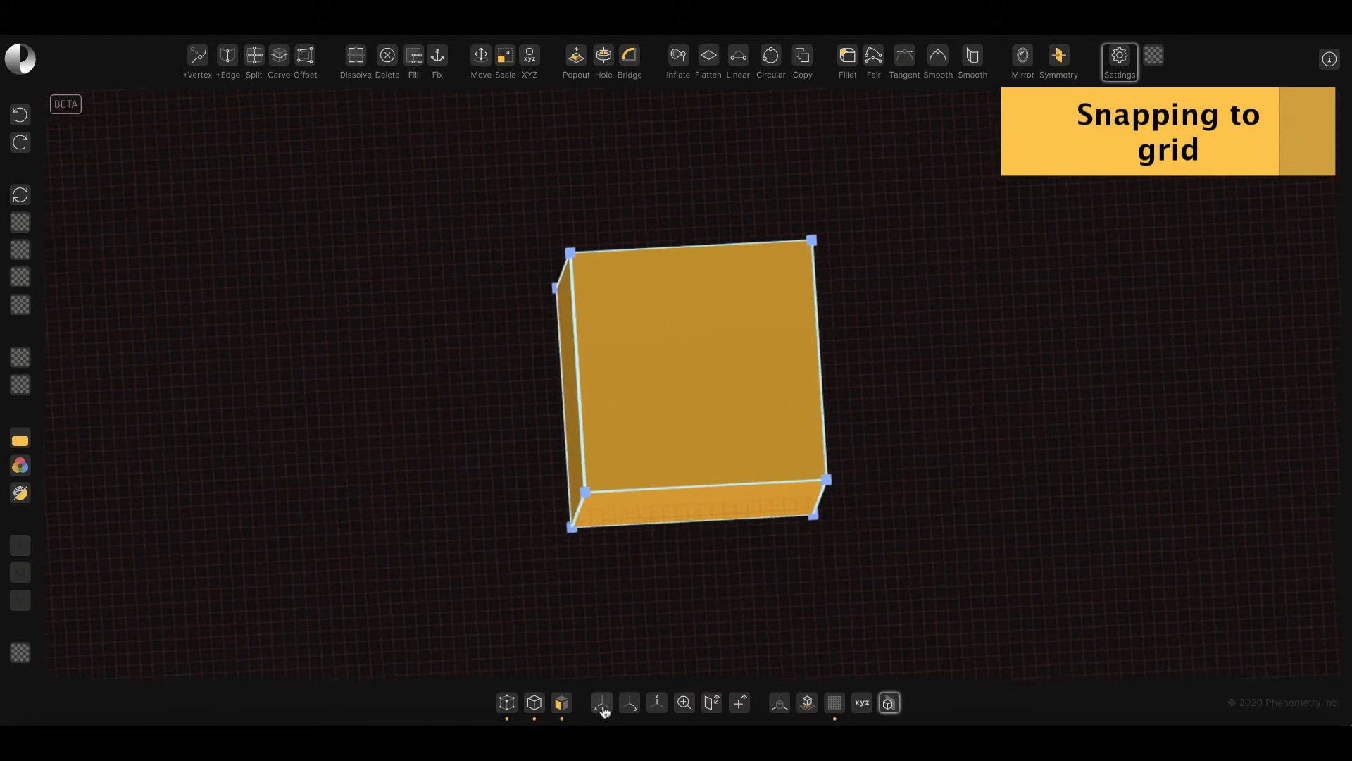
{"action": "left_click", "coordinate": [570, 504]}
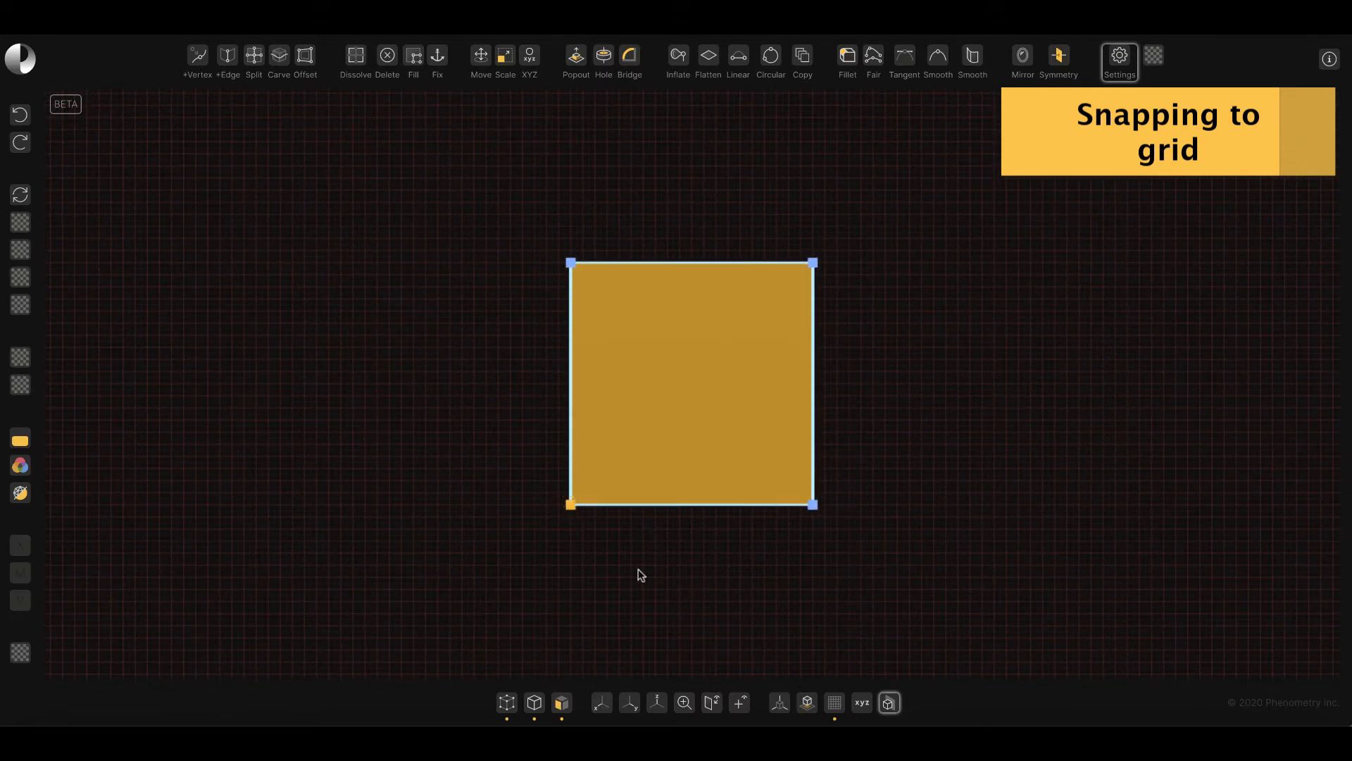
{"action": "key", "text": "m"}
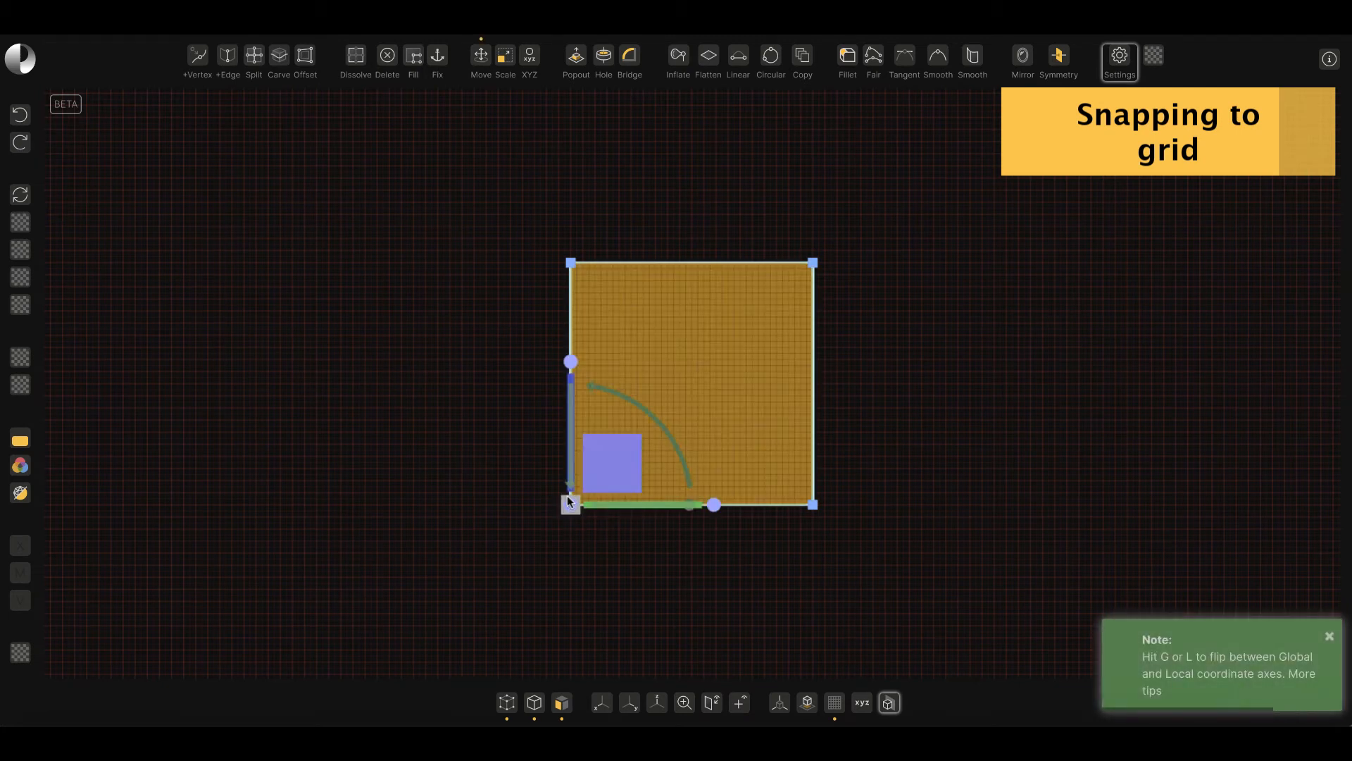
{"action": "left_click_drag", "start_coordinate": [610, 470], "coordinate": [658, 363]}
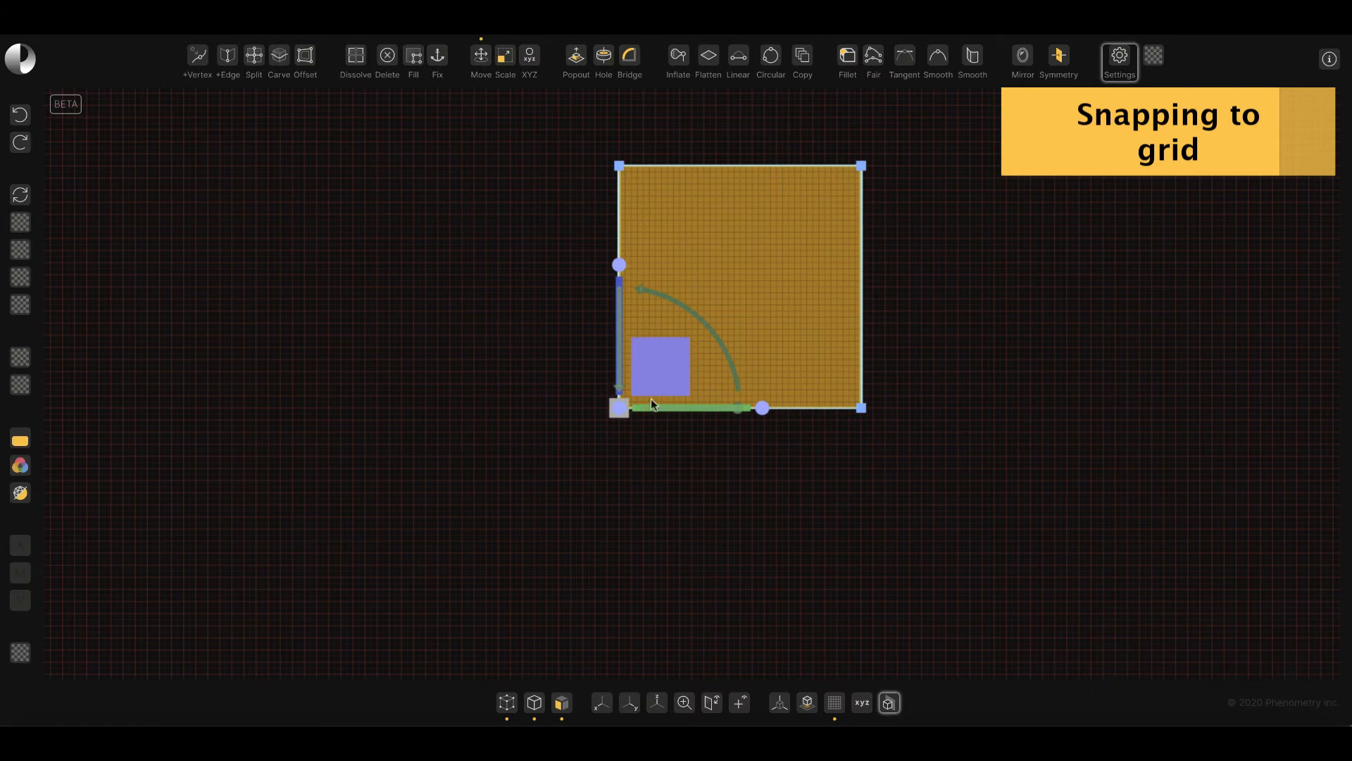
{"action": "scroll", "coordinate": [623, 412], "scroll_direction": "up", "scroll_amount": 5}
{"action": "left_click_drag", "start_coordinate": [650, 348], "coordinate": [707, 294]}
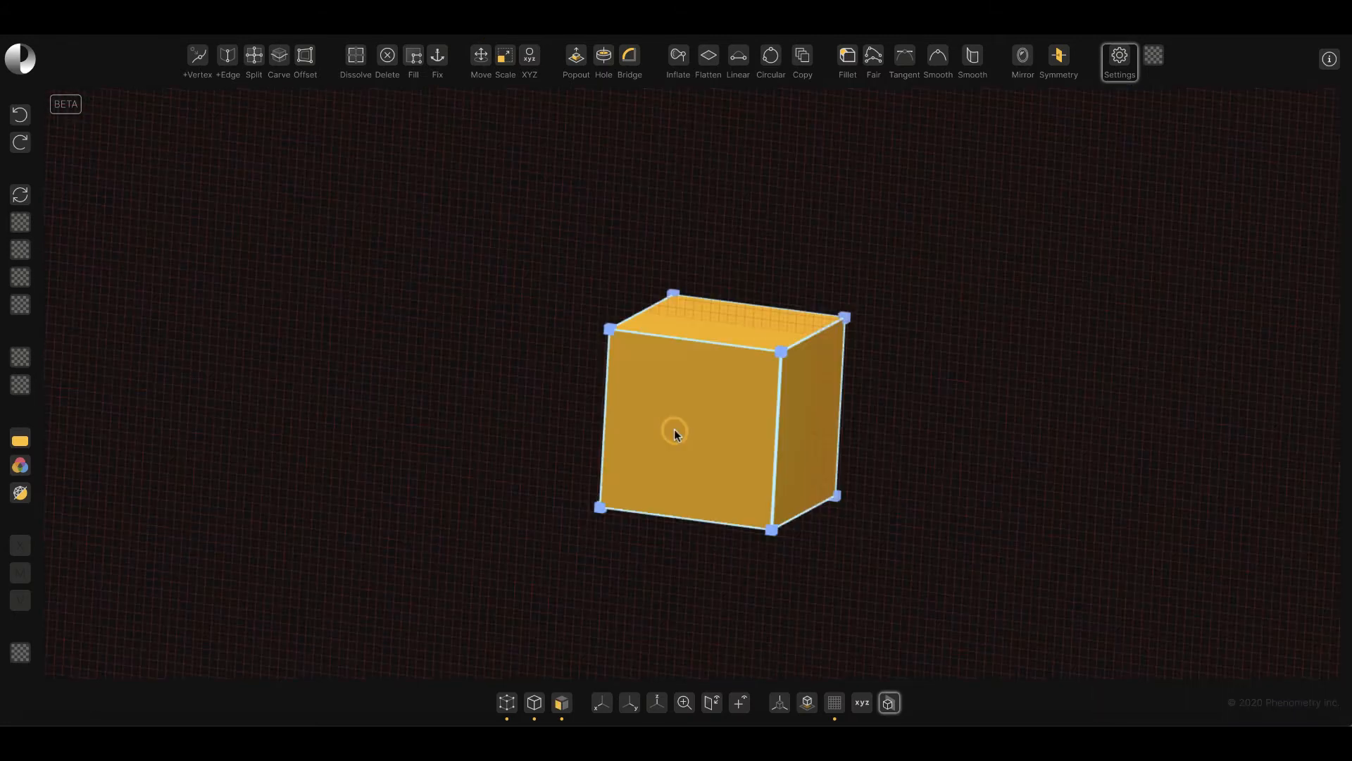
Rotate the whole cube about the X axis in snapped increments with the grid shown.
{"action": "left_click", "coordinate": [674, 432]}
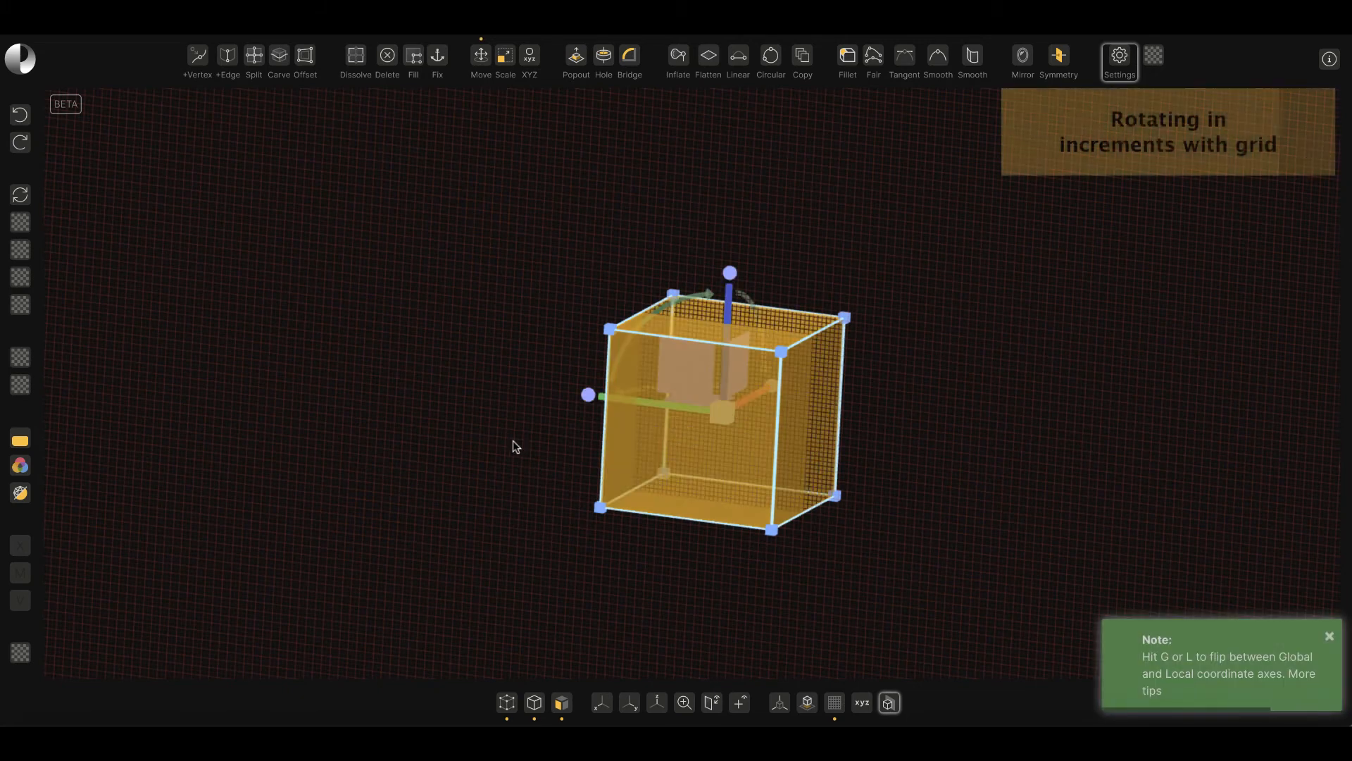
{"action": "left_click", "coordinate": [603, 704]}
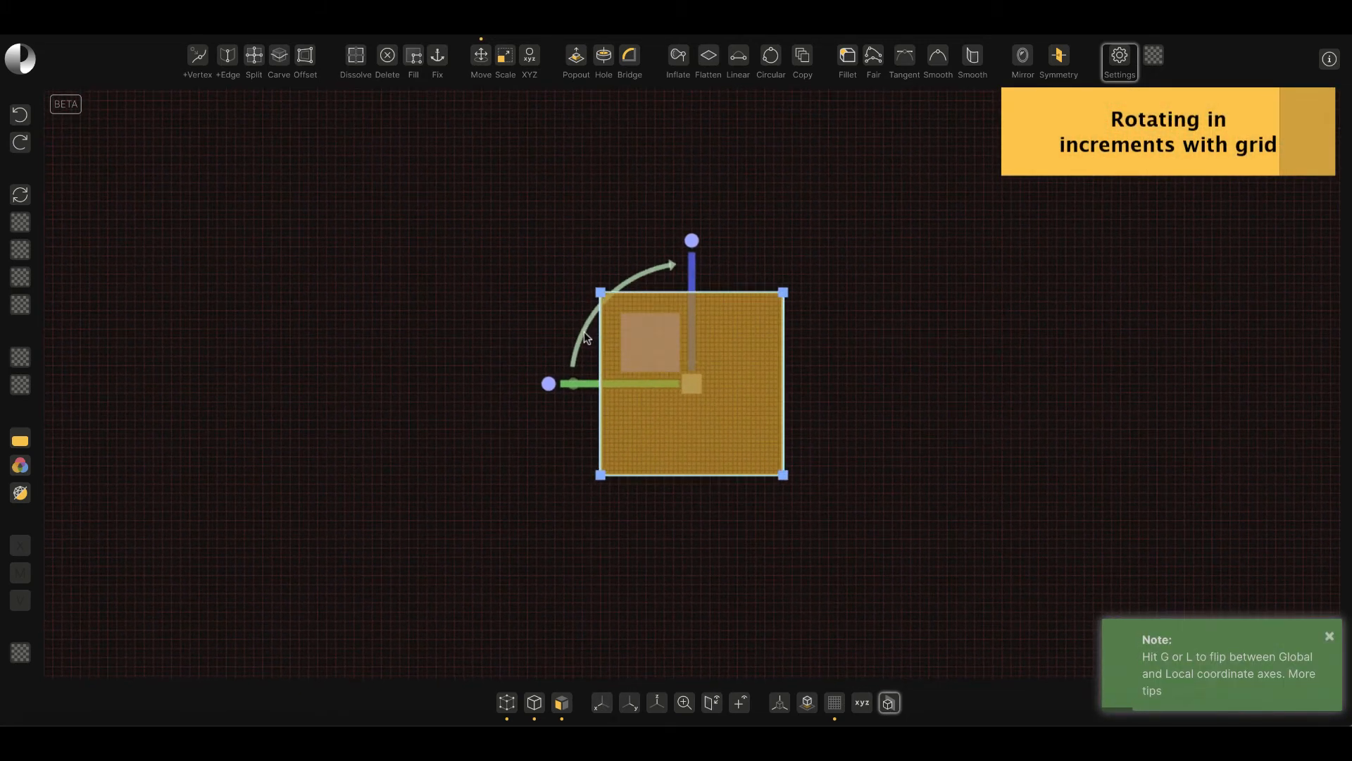
{"action": "left_click_drag", "start_coordinate": [596, 317], "coordinate": [749, 290]}
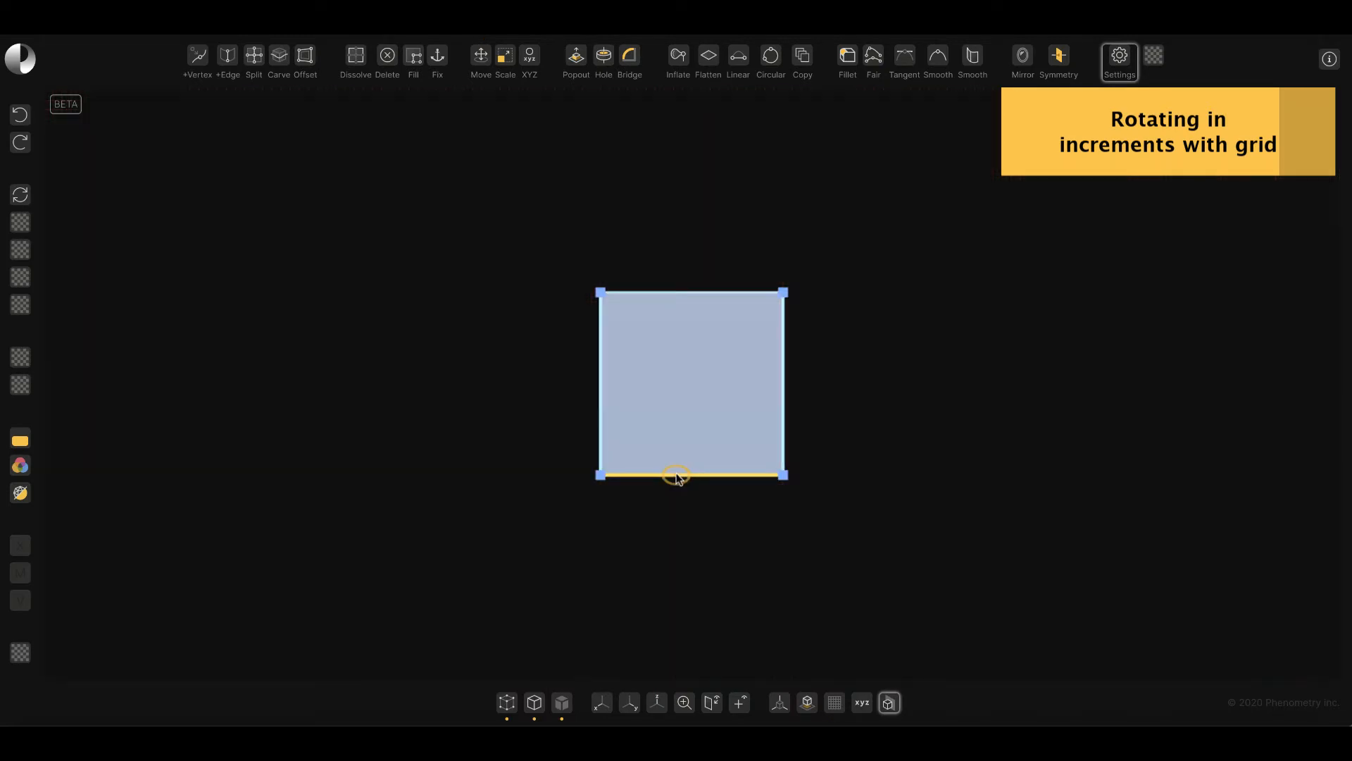
Select the whole cube with the grid hidden and rotate it freely about the X axis.
{"action": "double_click", "coordinate": [676, 475]}
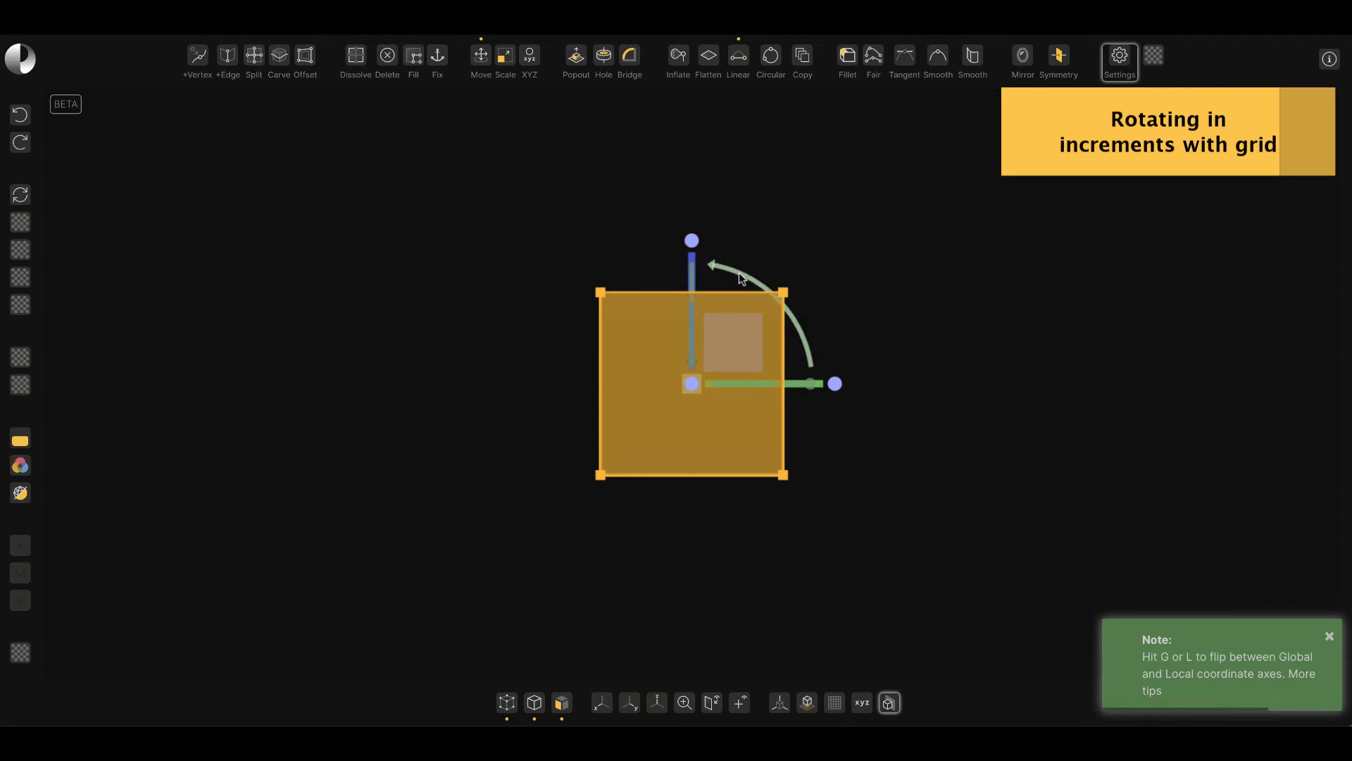
{"action": "left_click_drag", "start_coordinate": [738, 272], "coordinate": [819, 448]}
{"action": "left_click", "coordinate": [819, 448]}
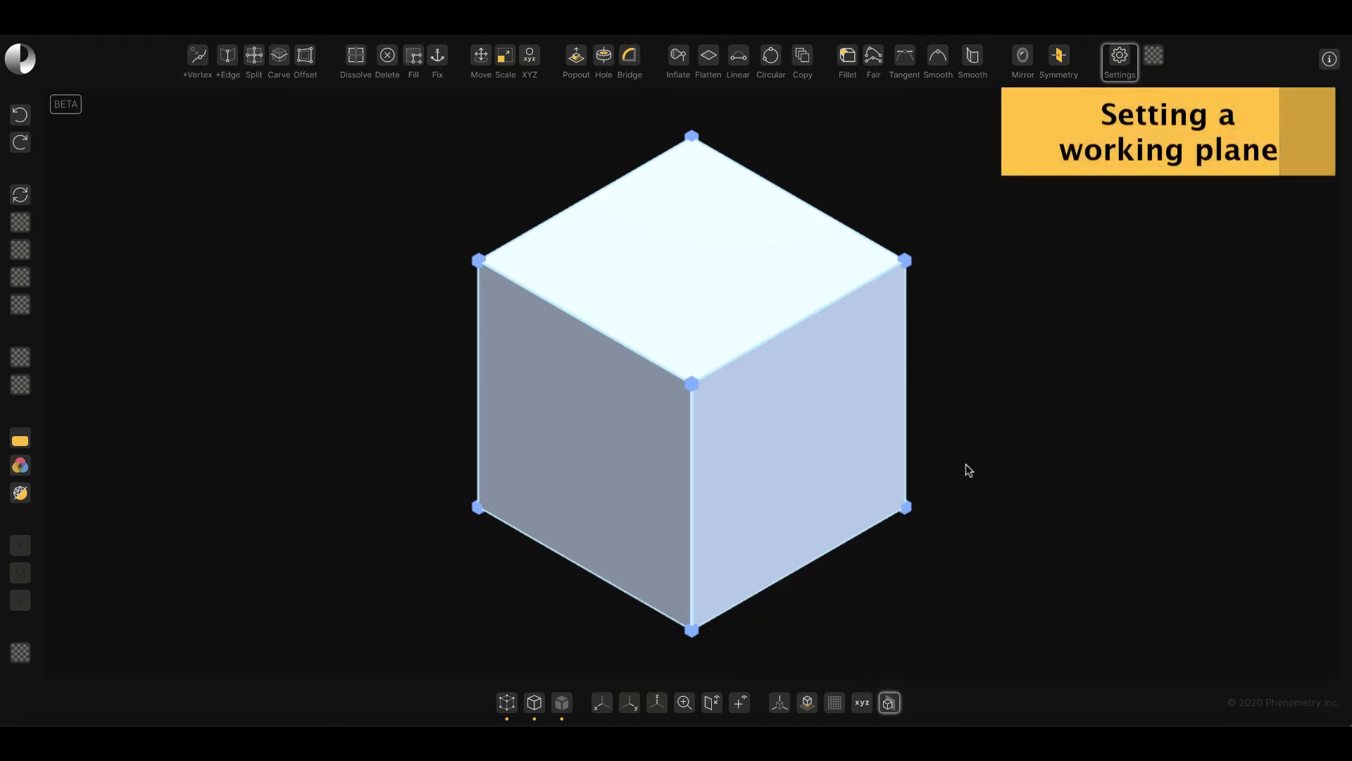
Set a working plane through three of the cube's corner vertices: two opposite top corners and the bottom corner below one of them.
{"action": "left_click", "coordinate": [479, 260]}
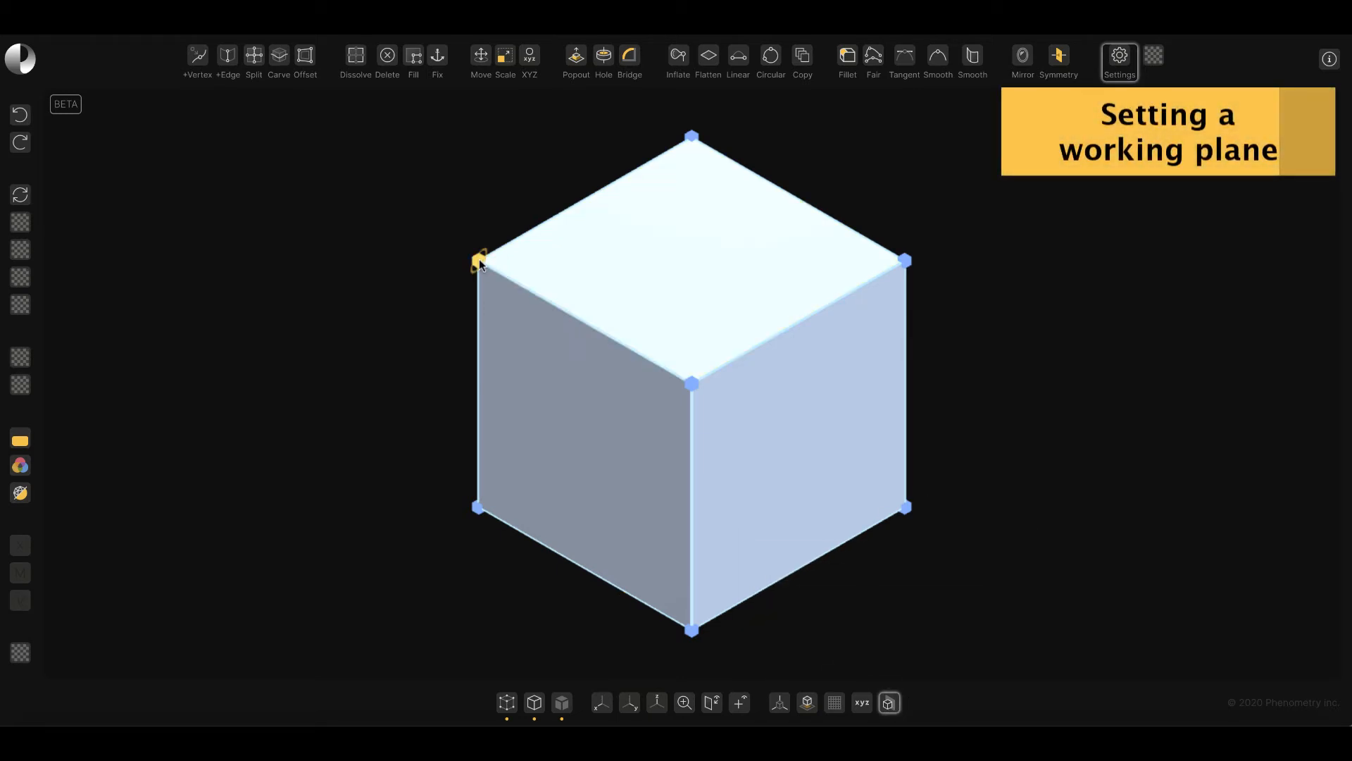
{"action": "left_click", "coordinate": [906, 260]}
{"action": "left_click", "coordinate": [906, 507]}
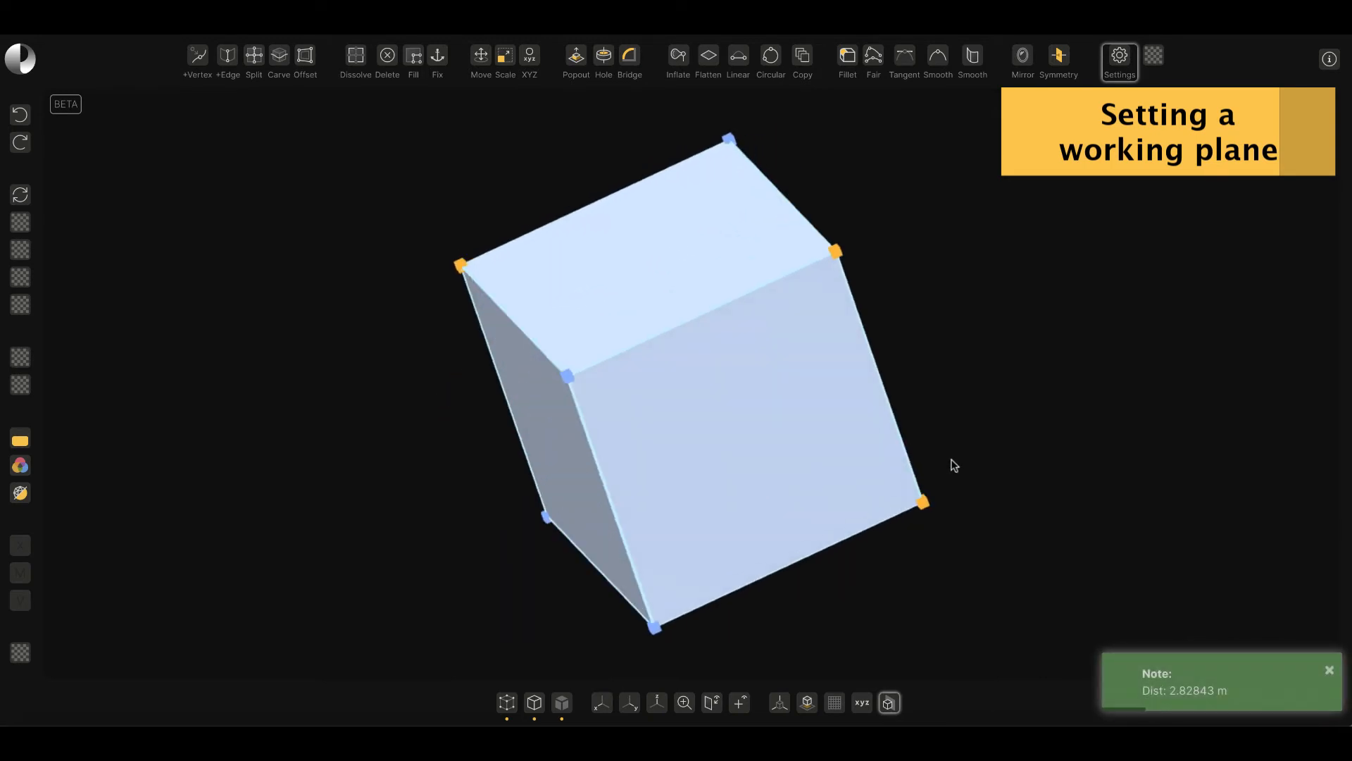
{"action": "left_click", "coordinate": [889, 702]}
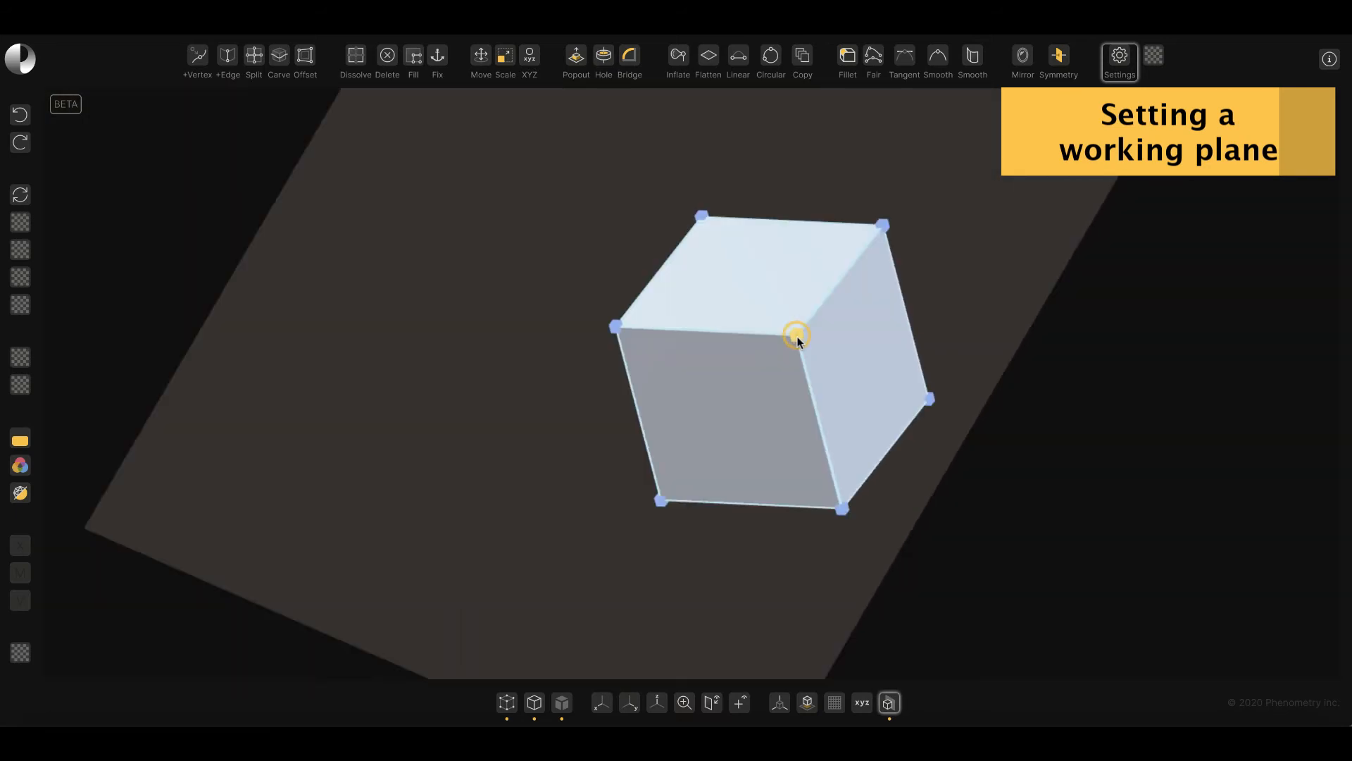
Move the cube's corner vertices within the working plane and check the deformed shape from several angles.
{"action": "left_click_drag", "start_coordinate": [797, 336], "coordinate": [850, 335]}
{"action": "left_click_drag", "start_coordinate": [455, 357], "coordinate": [514, 377]}
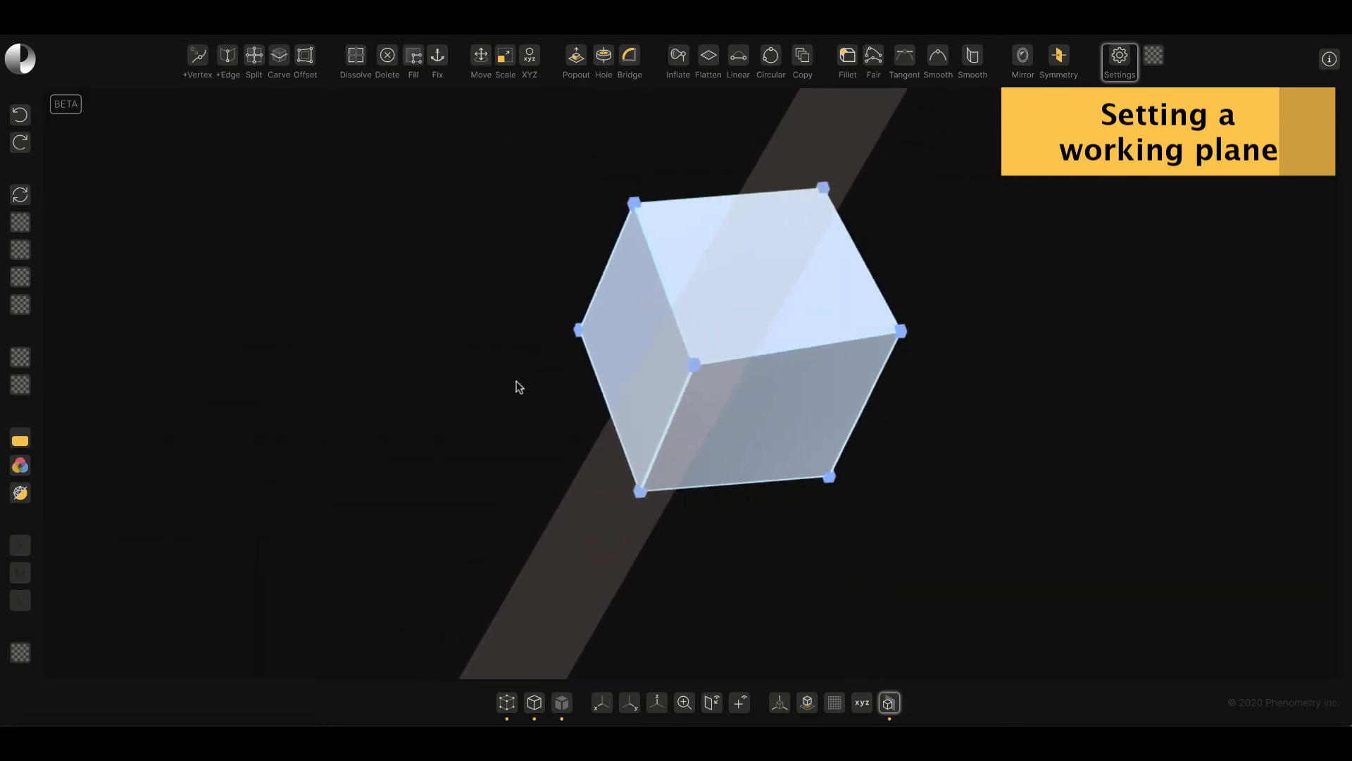
{"action": "left_click_drag", "start_coordinate": [900, 331], "coordinate": [831, 377]}
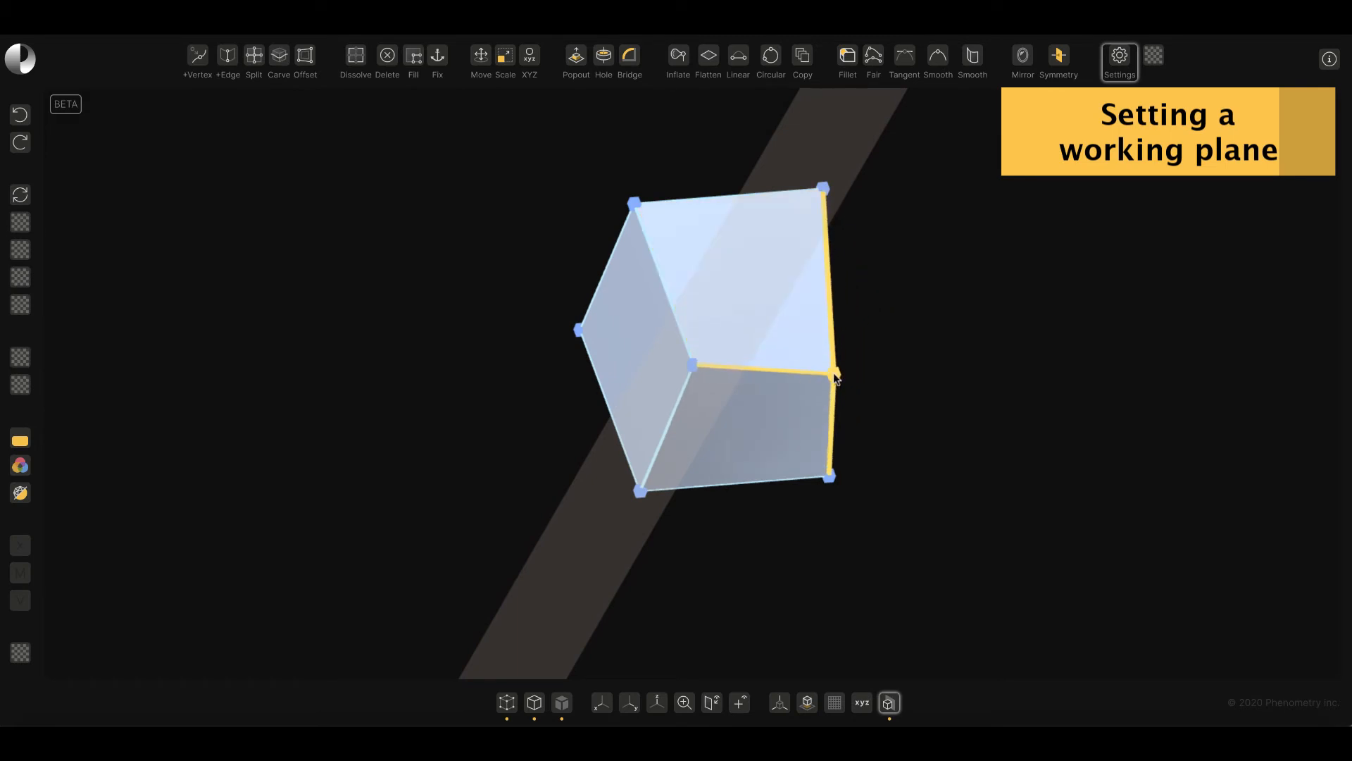
{"action": "left_click_drag", "start_coordinate": [944, 404], "coordinate": [816, 379]}
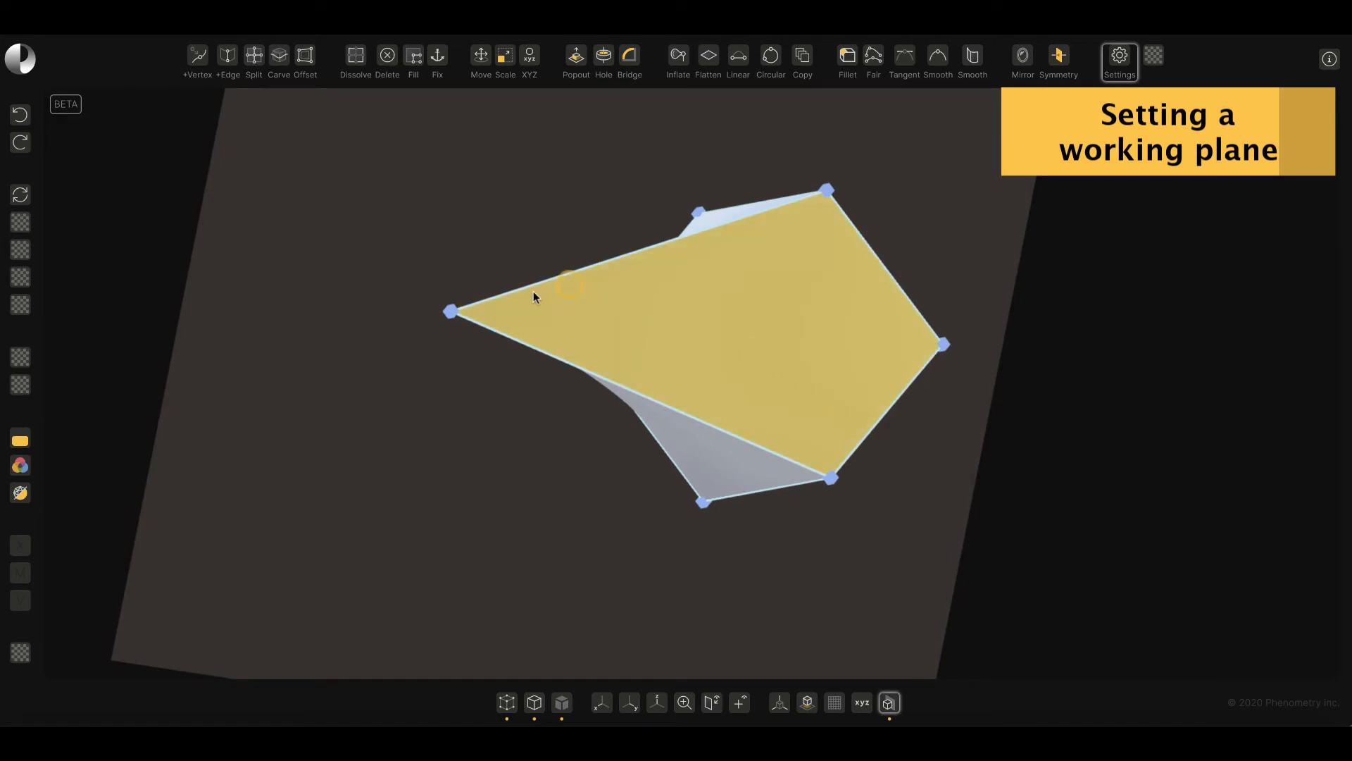
{"action": "mouse_move", "coordinate": [437, 401]}
{"action": "left_mouse_down"}
{"action": "mouse_move", "coordinate": [419, 395]}
{"action": "mouse_move", "coordinate": [456, 287]}
{"action": "mouse_move", "coordinate": [416, 398]}
{"action": "left_mouse_up"}
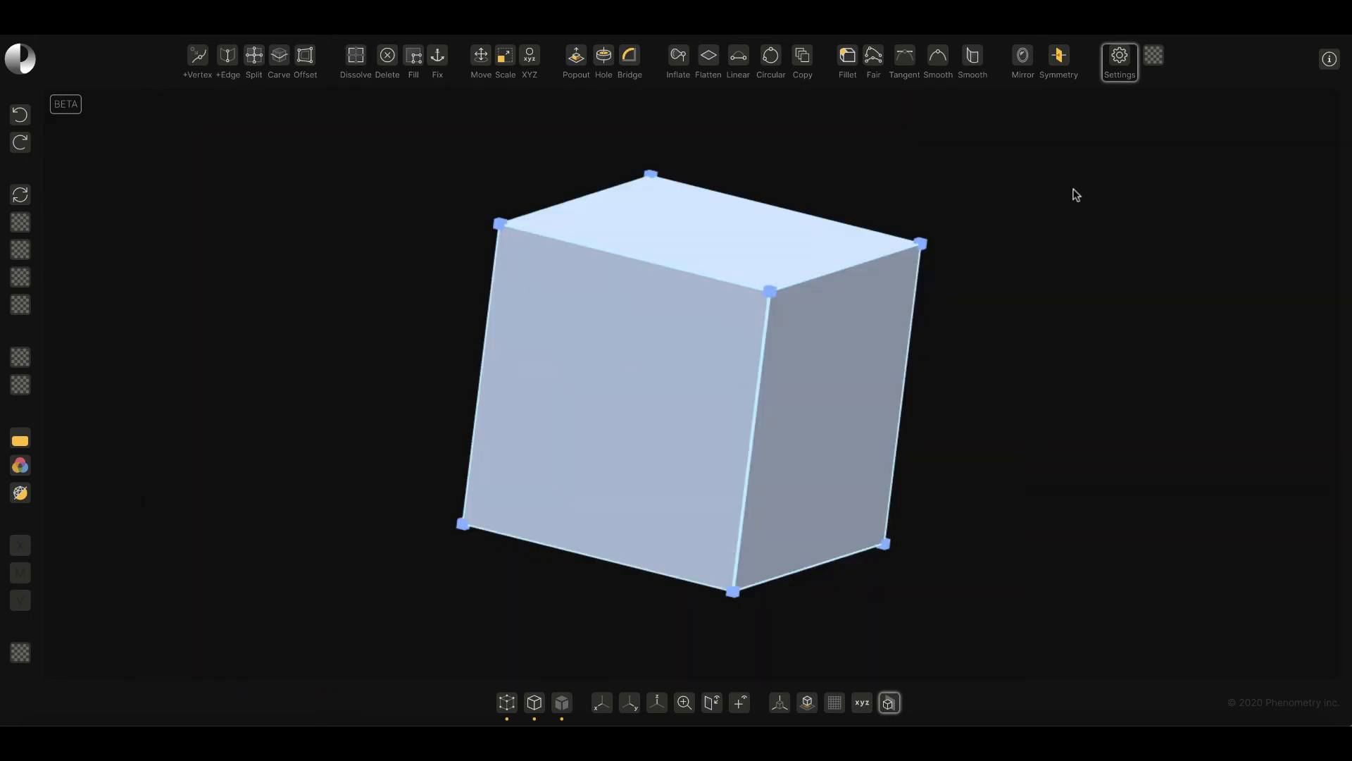
Raise the cube's top front corner vertex slightly, then snap it back level with the other top vertices in the X-axis view.
{"action": "left_click", "coordinate": [1120, 57]}
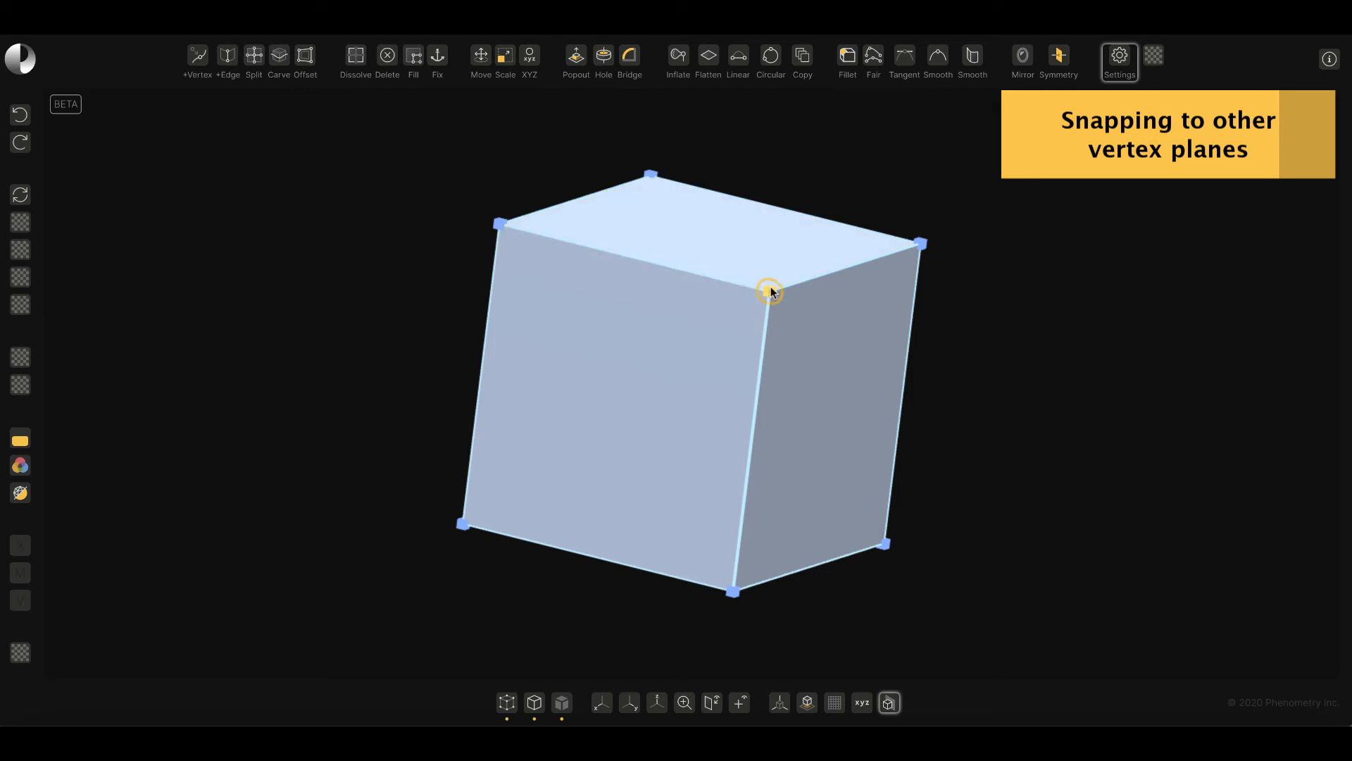
{"action": "left_click_drag", "start_coordinate": [771, 286], "coordinate": [779, 277]}
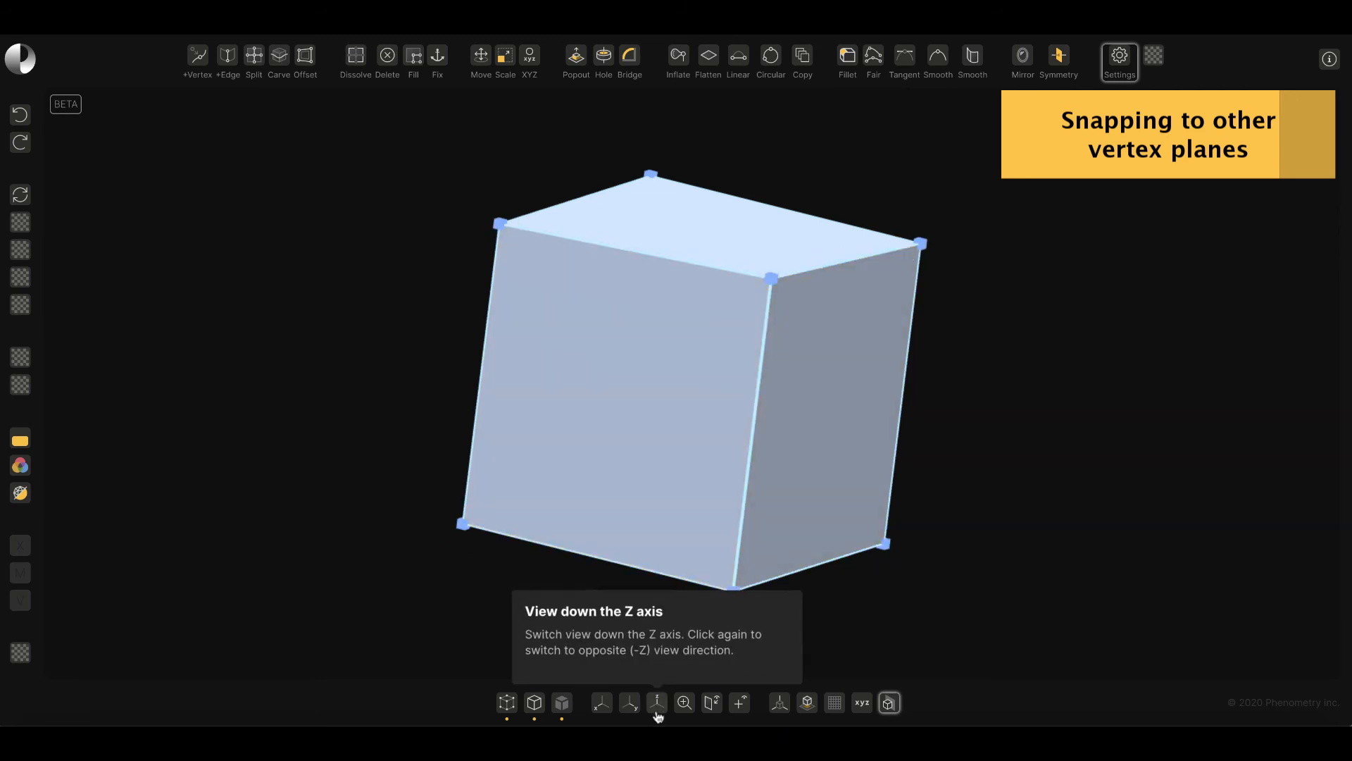
{"action": "left_click", "coordinate": [604, 706]}
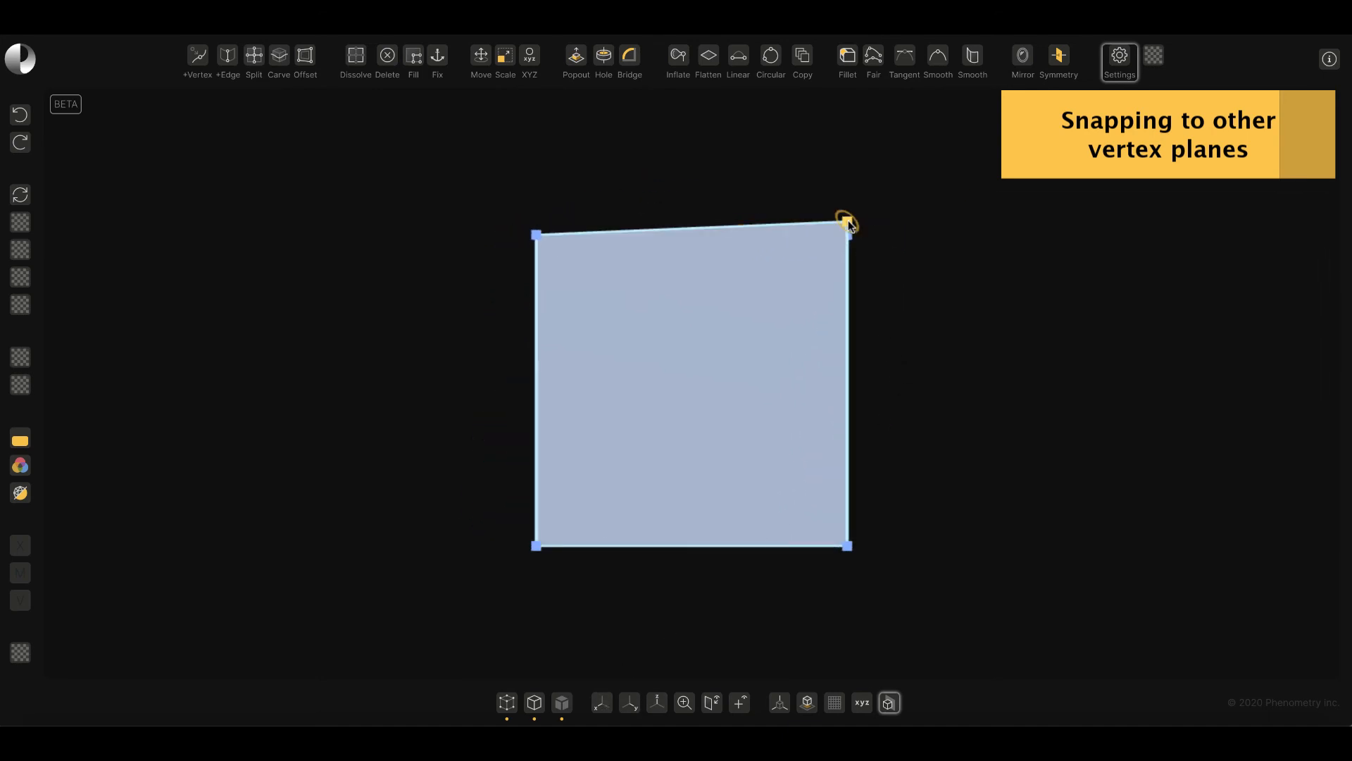
{"action": "left_click_drag", "start_coordinate": [849, 222], "coordinate": [839, 239]}
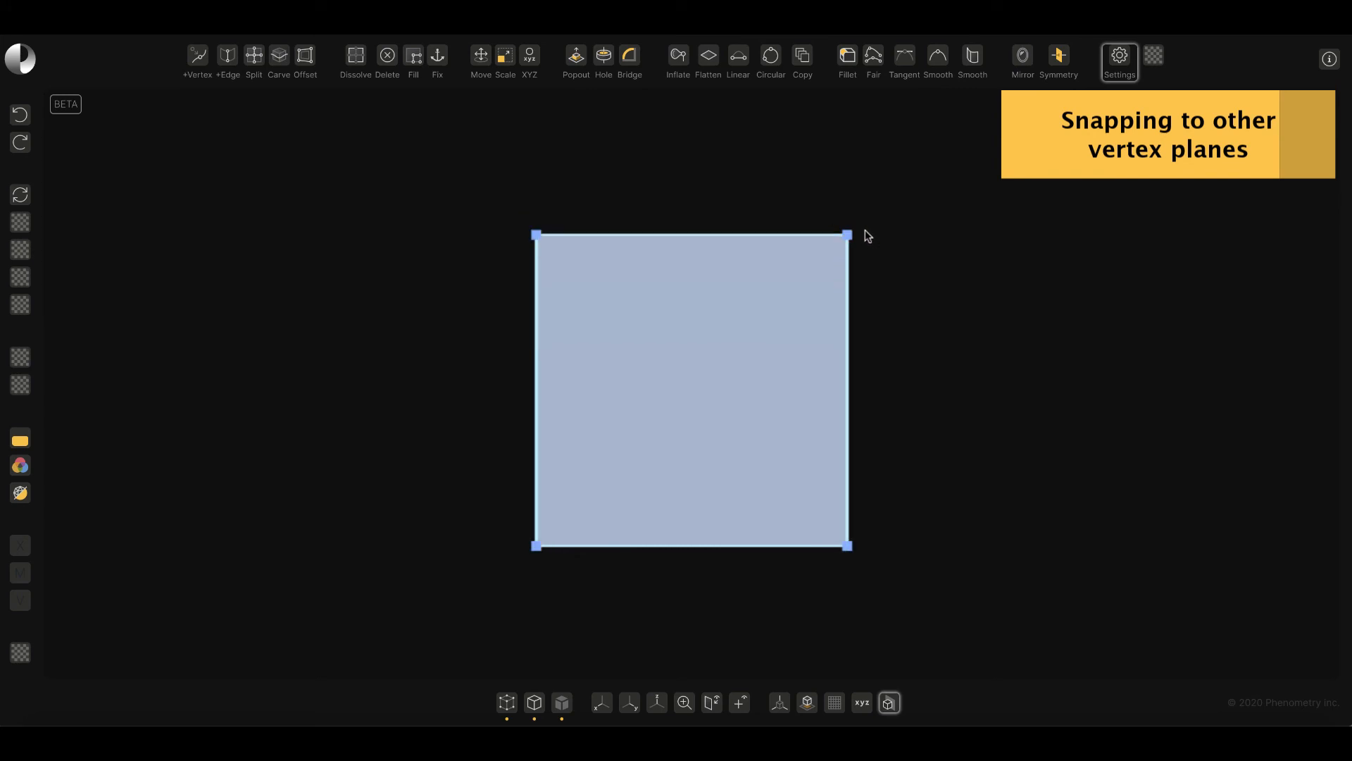
Slide the top front corner vertex inward, keeping it snapped to the plane of the other top vertices, and inspect the tapered cube.
{"action": "scroll", "coordinate": [865, 236], "scroll_direction": "up", "scroll_amount": 5}
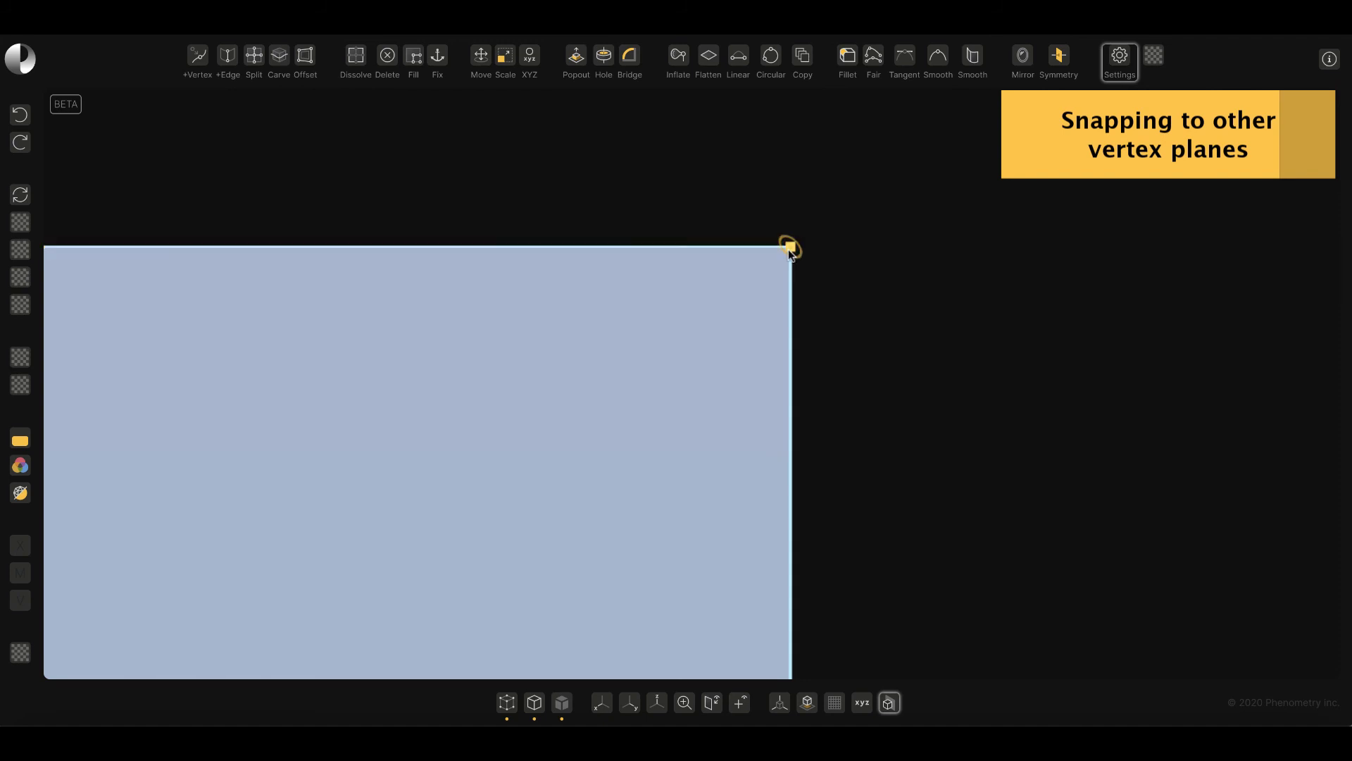
{"action": "left_click_drag", "start_coordinate": [790, 248], "coordinate": [754, 276]}
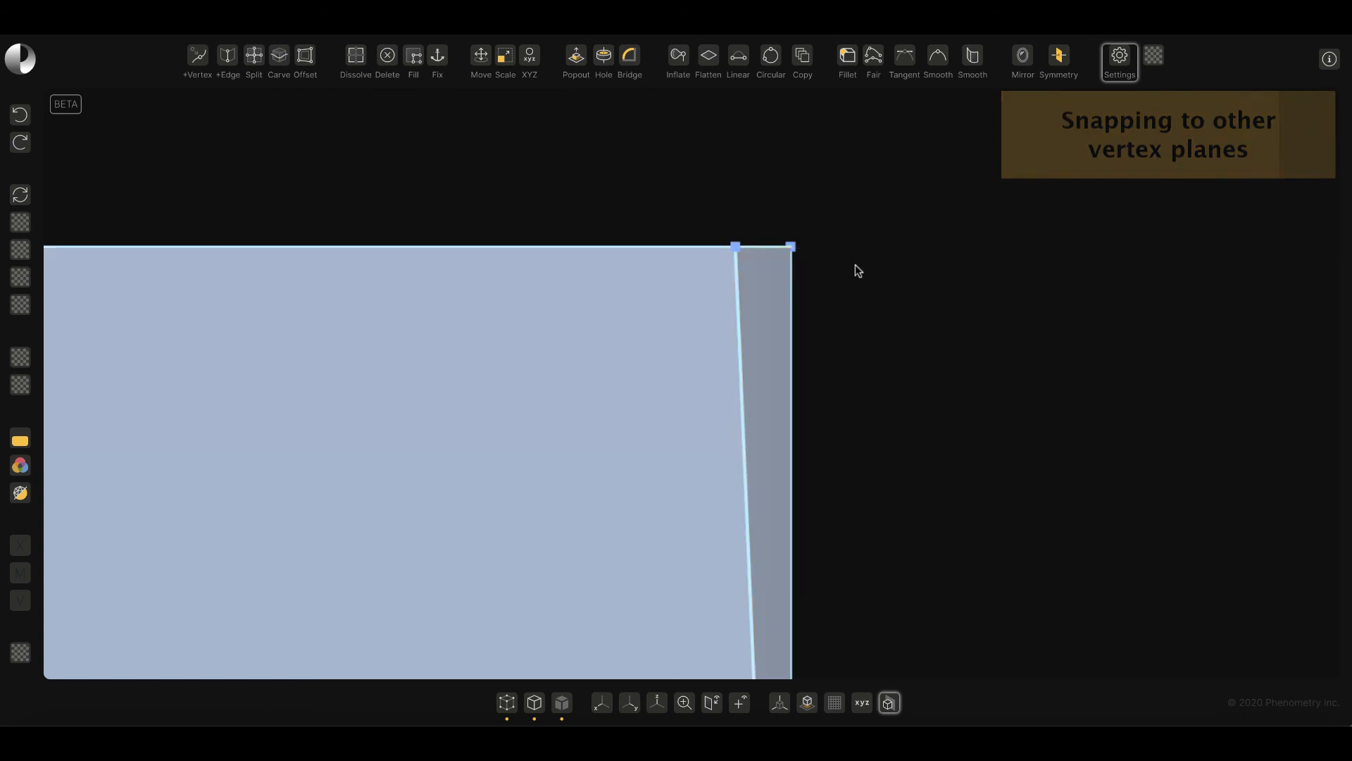
{"action": "left_click_drag", "start_coordinate": [855, 264], "coordinate": [852, 284]}
{"action": "left_click_drag", "start_coordinate": [859, 268], "coordinate": [938, 355]}
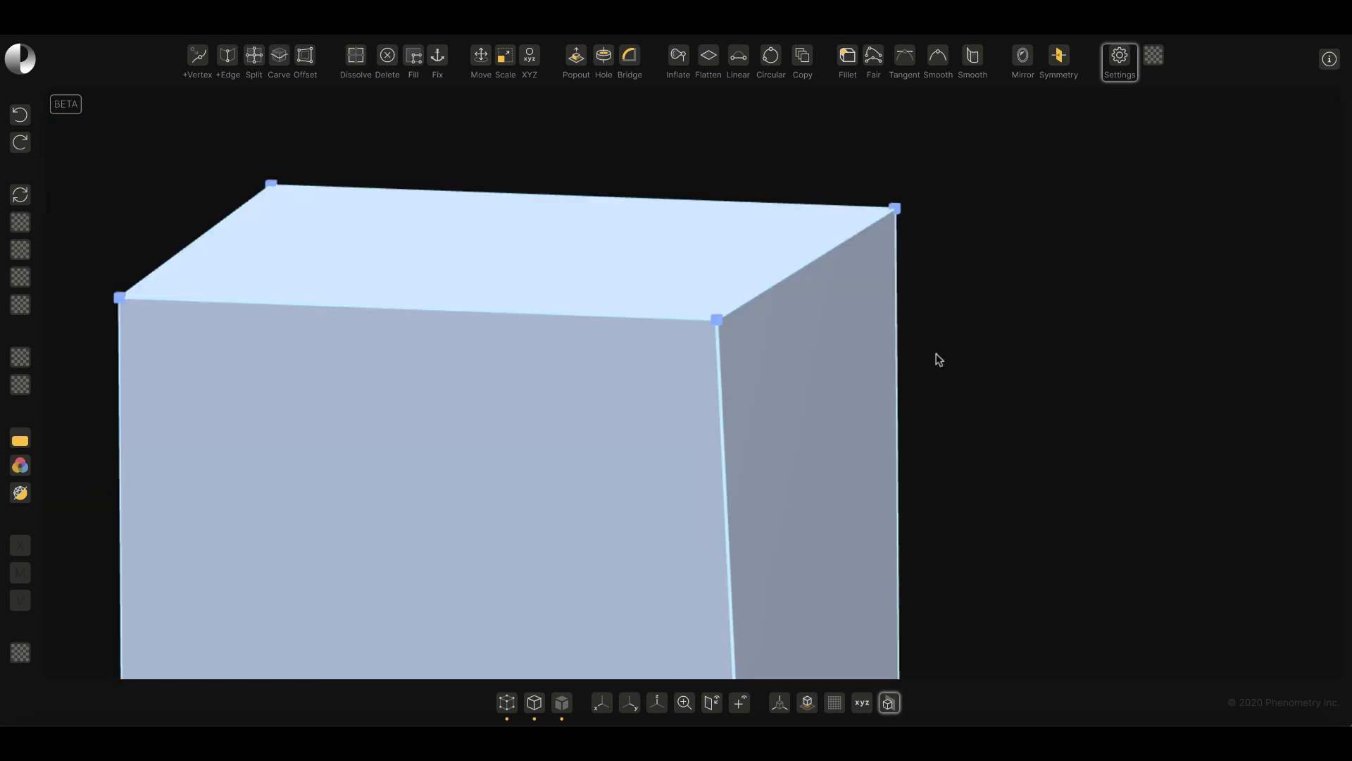
{"action": "scroll", "coordinate": [995, 224], "scroll_direction": "down", "scroll_amount": 5}
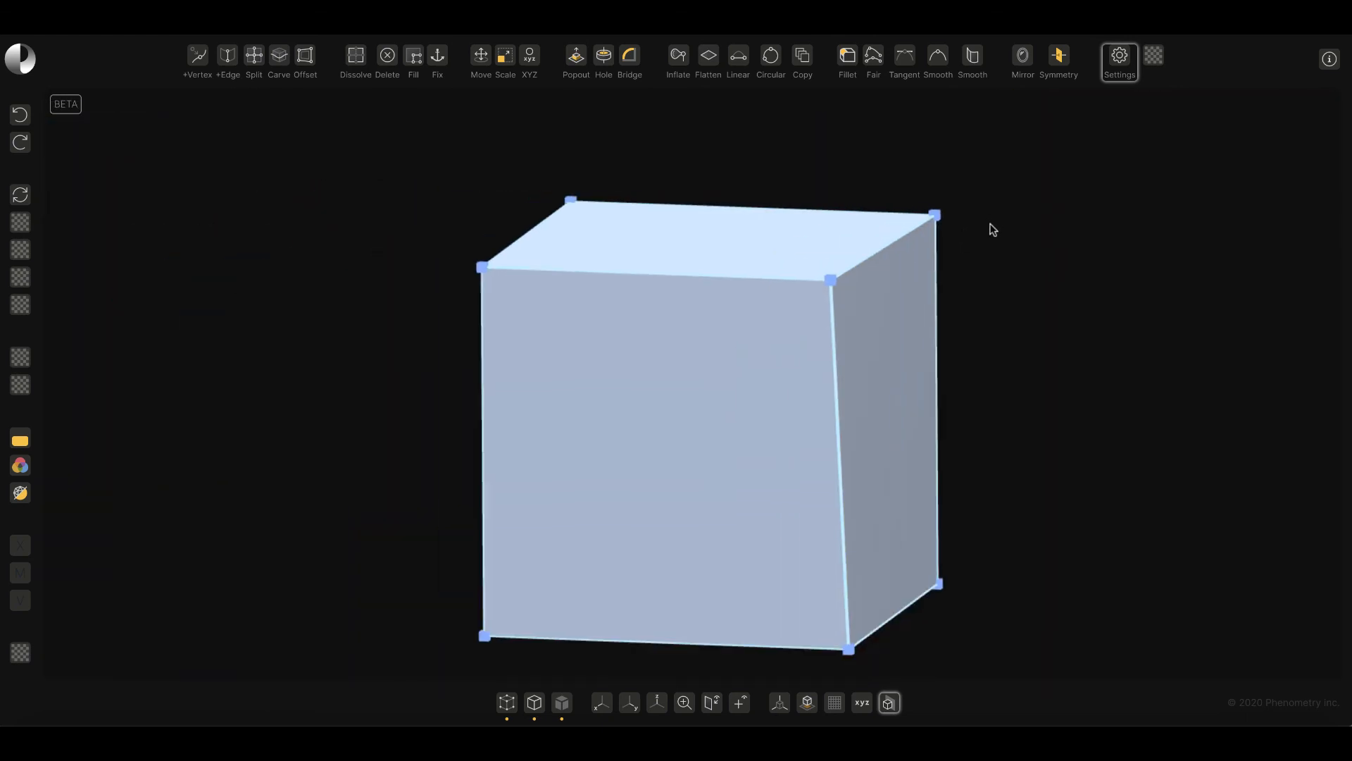